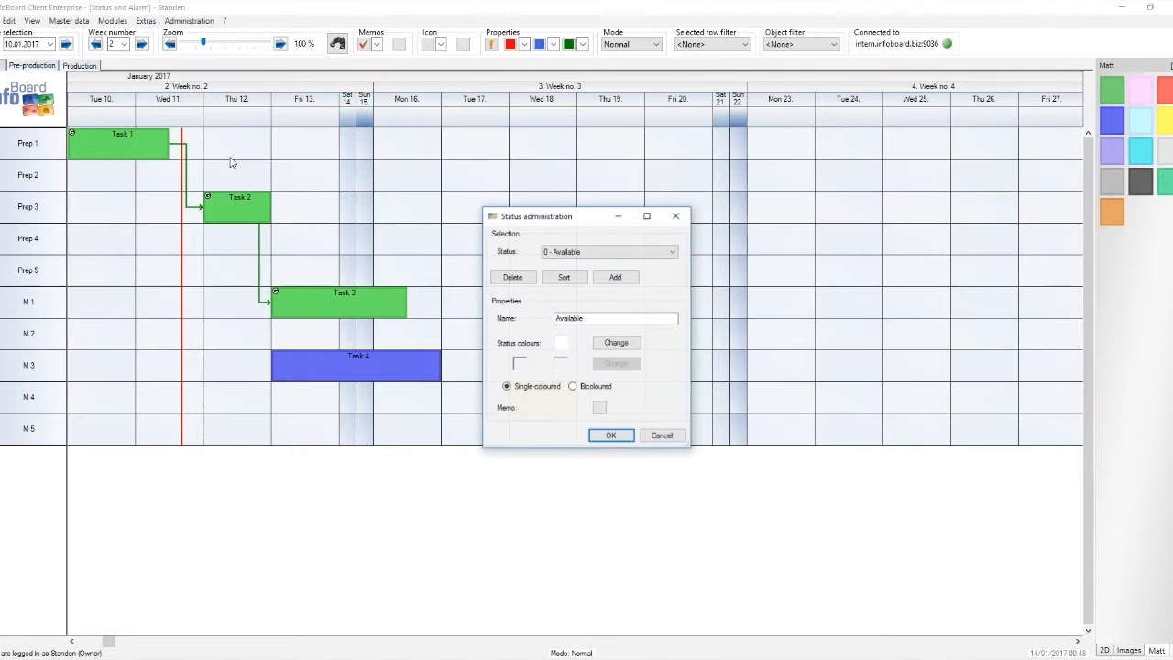
Add a new status named "Material ordered" and give it a purple status colour.
click(629, 251)
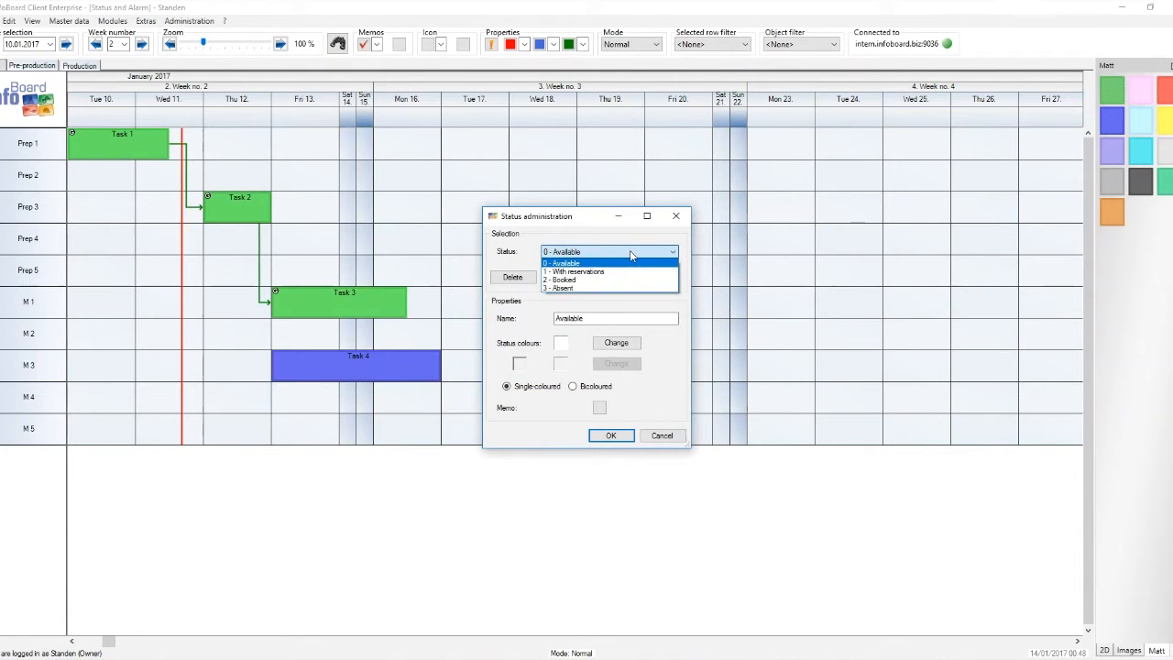
click(630, 251)
click(615, 276)
text(Matt)
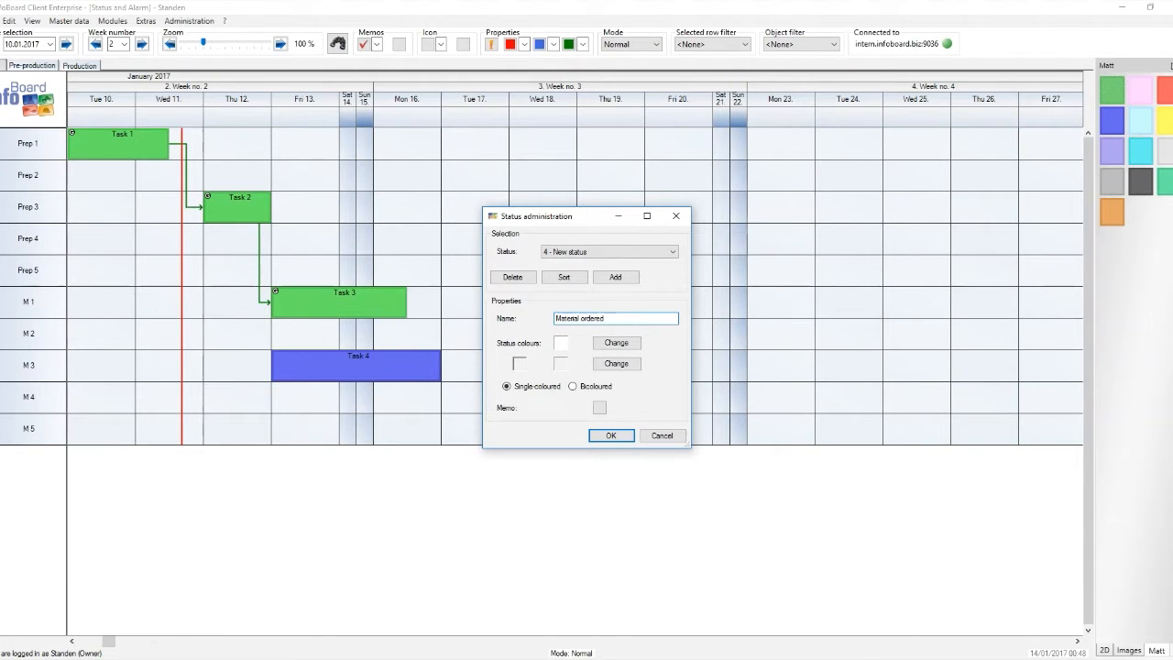
click(614, 347)
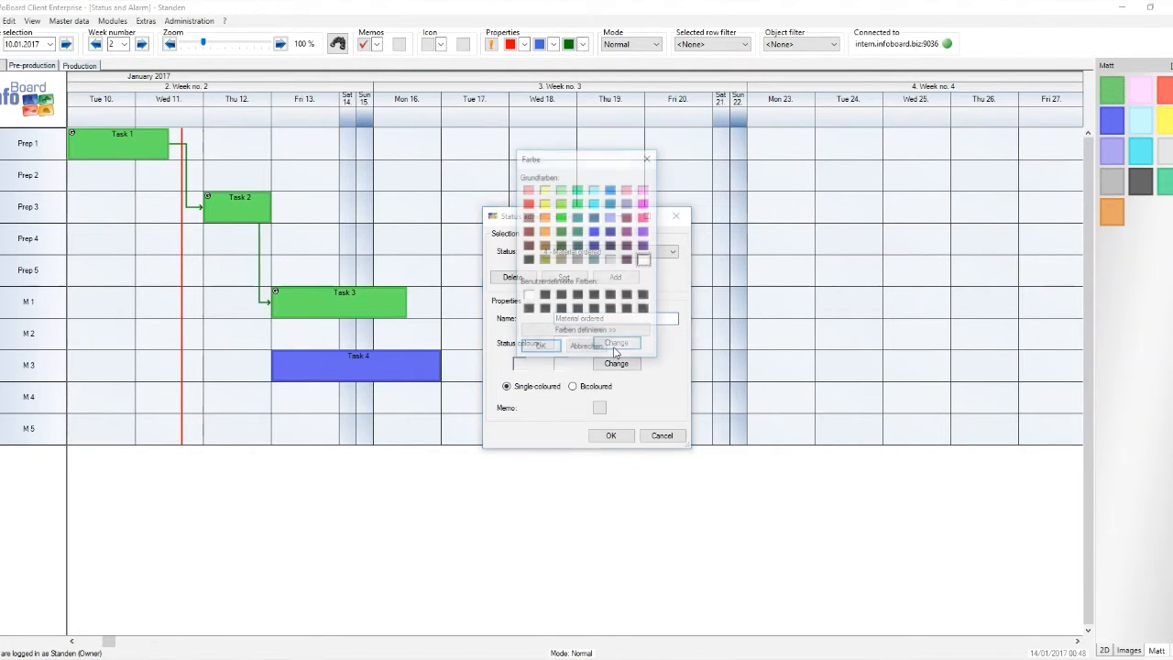
click(643, 231)
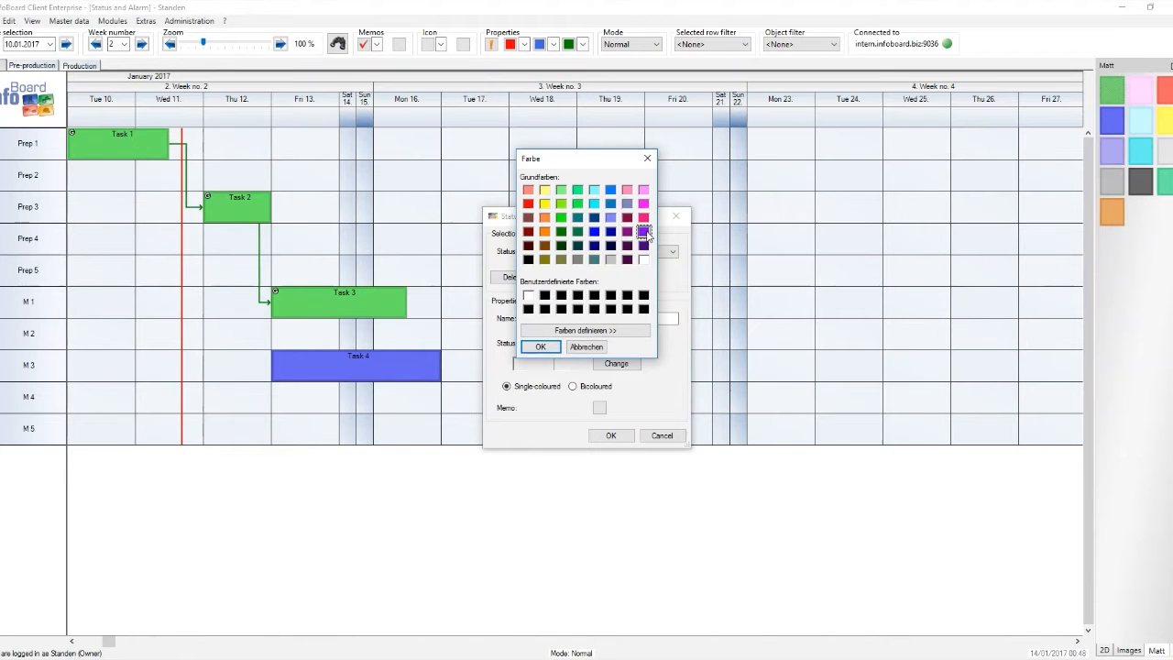
click(540, 346)
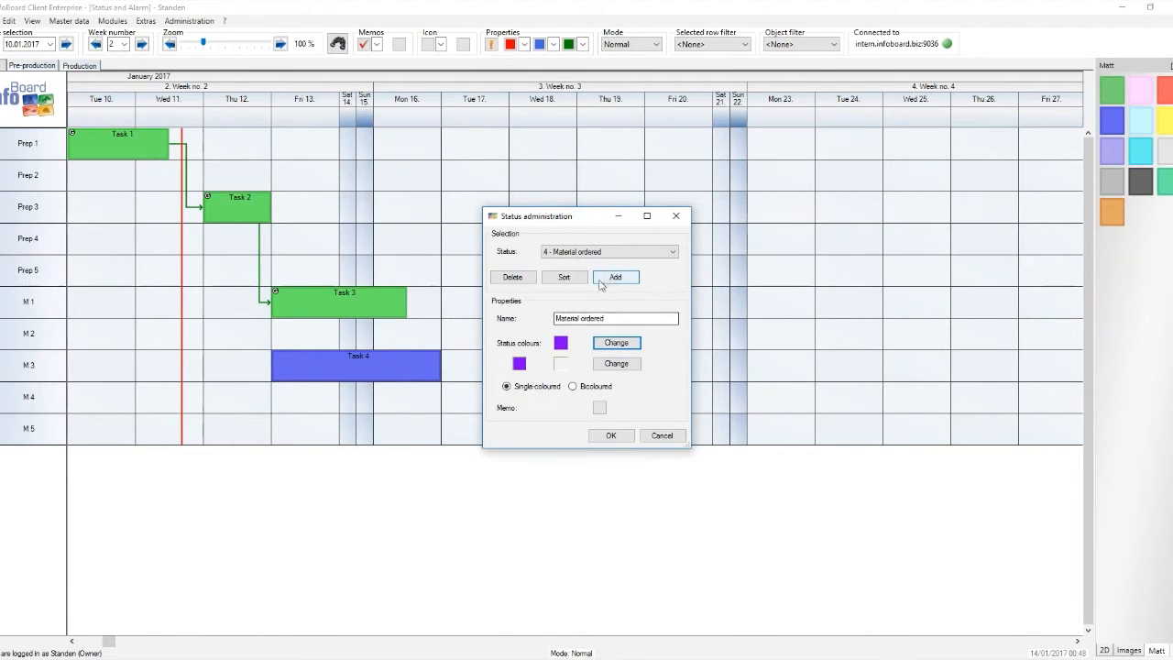
Add another status named "Material delivered" with orange as its first status colour.
click(614, 277)
text(Material)
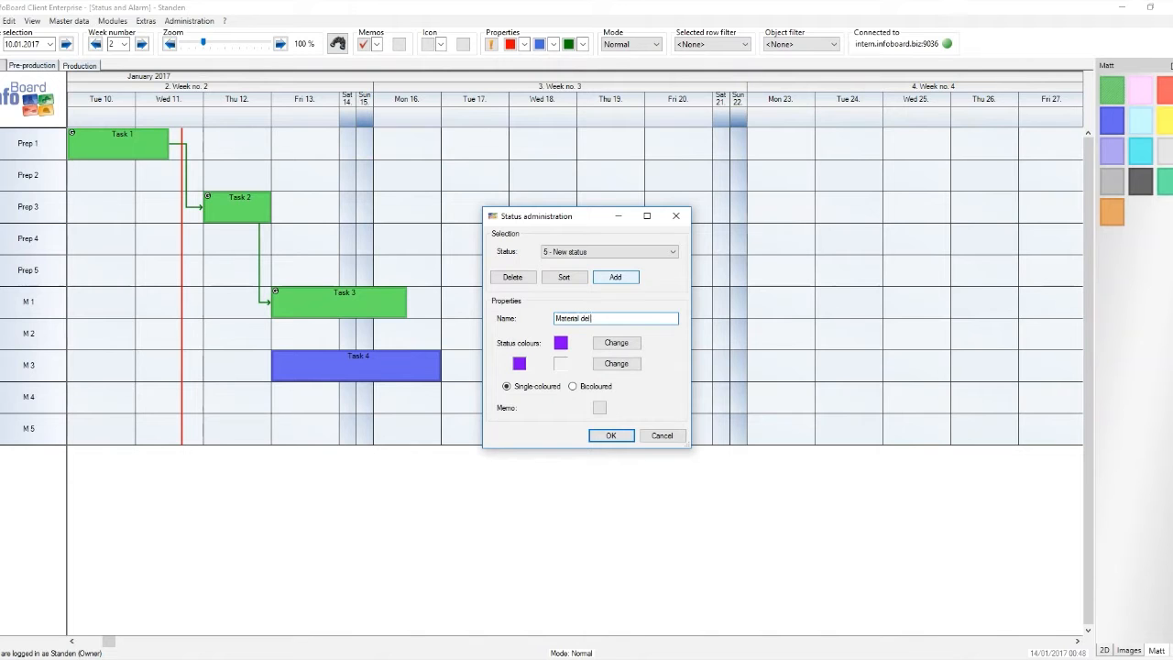
click(615, 343)
click(545, 231)
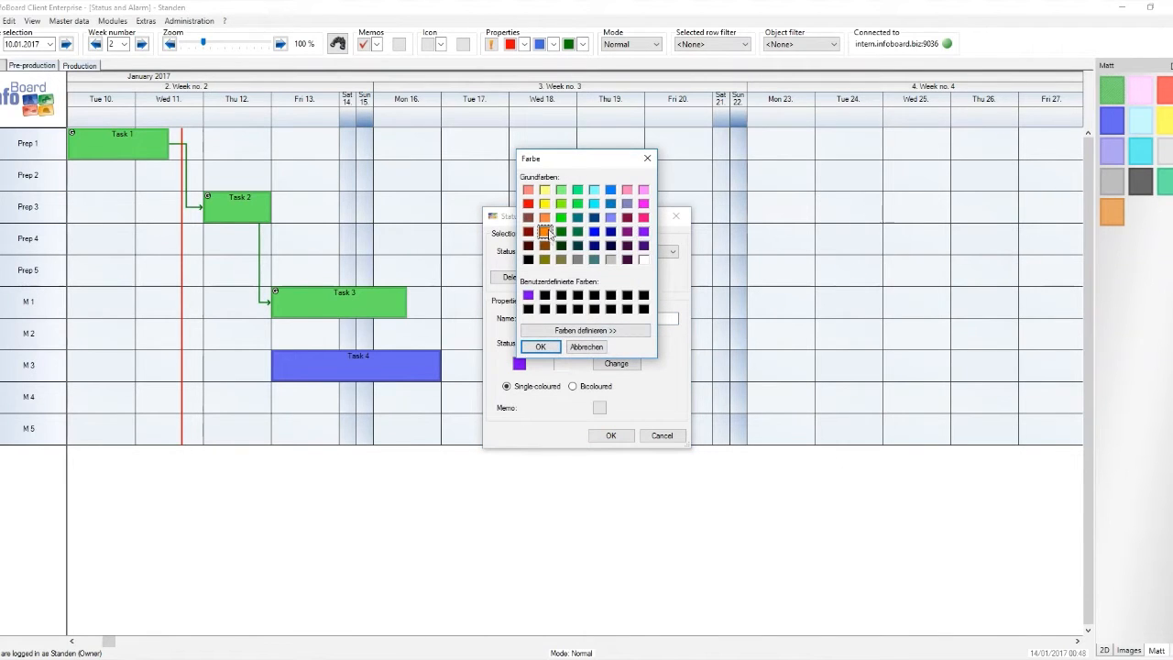
click(553, 346)
Make the "Material delivered" status bicoloured with white as its second colour and save the statuses.
click(616, 363)
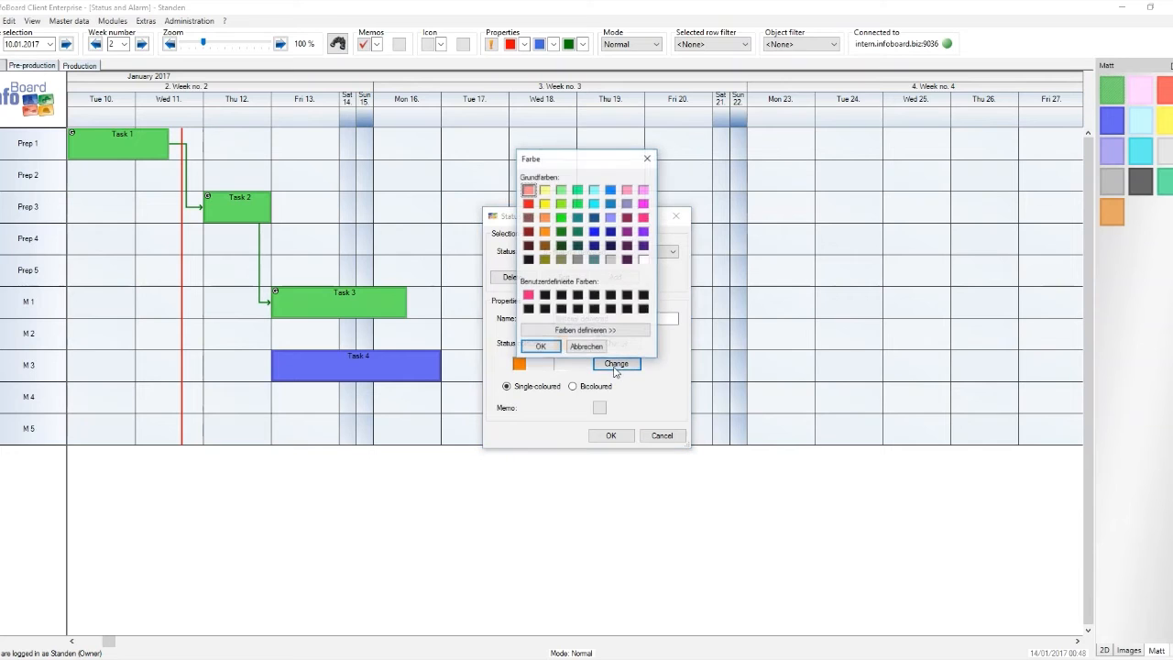
click(643, 260)
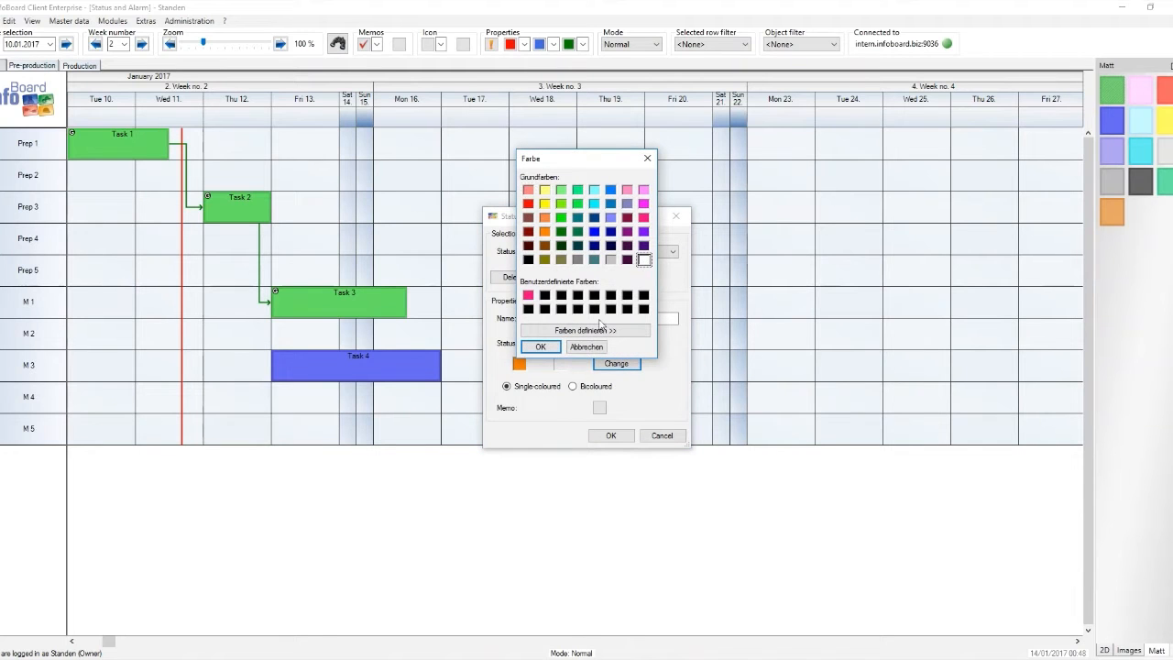
click(541, 346)
click(573, 387)
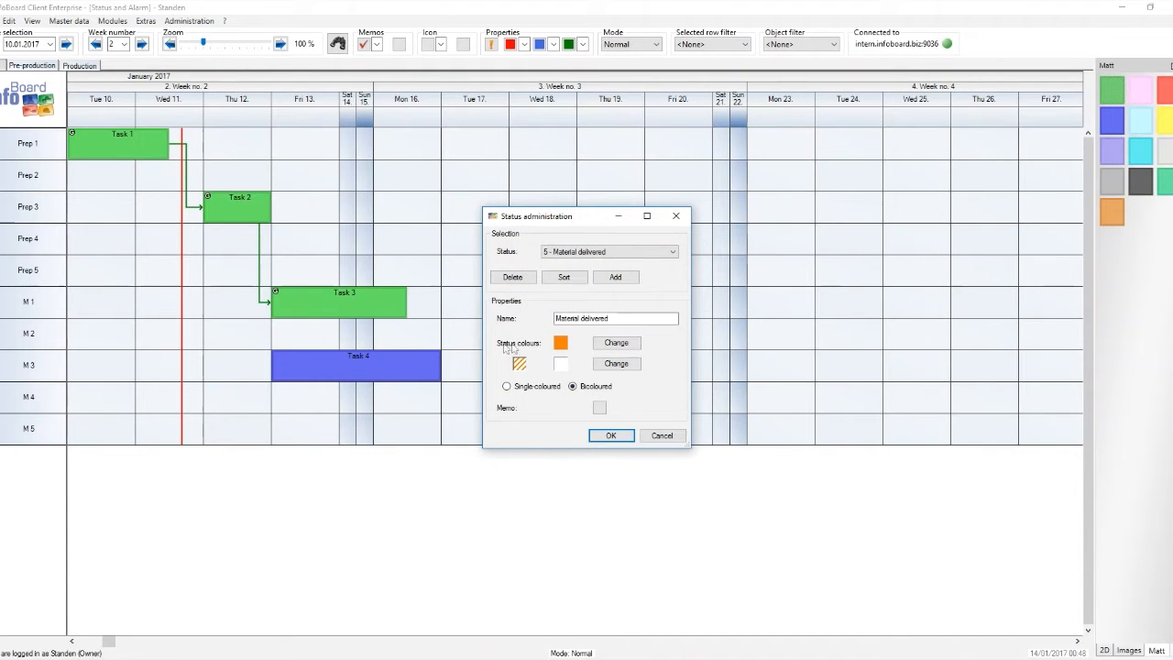
click(611, 436)
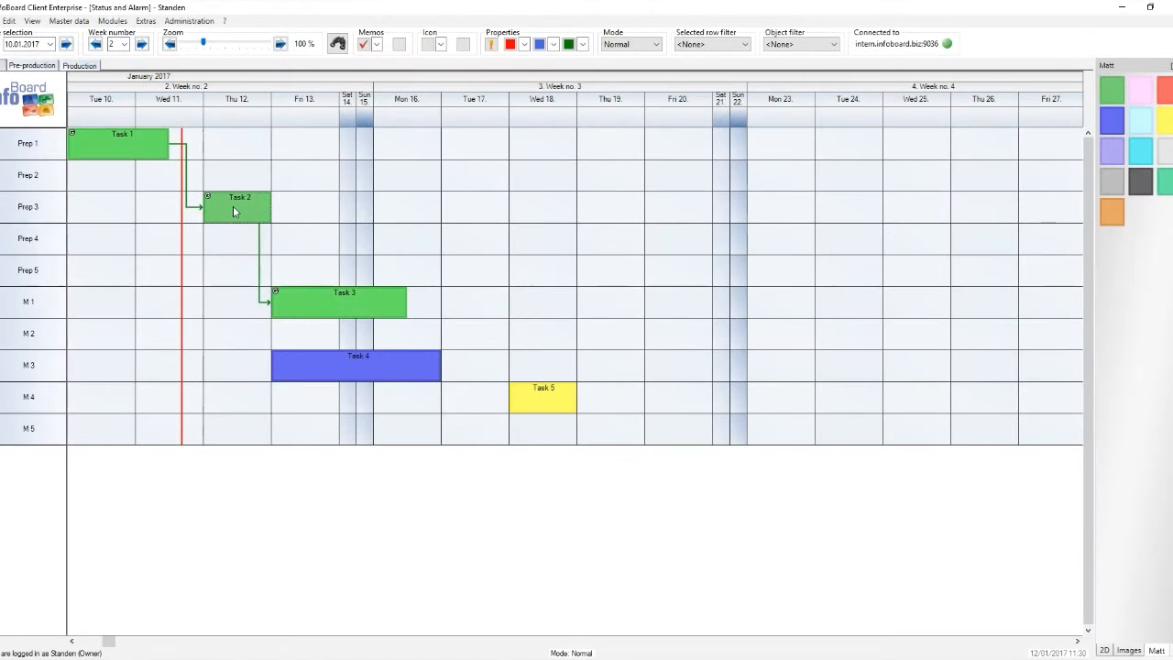
Assign the status "Material ordered" to Task 2 in its appointment properties.
double_click(233, 207)
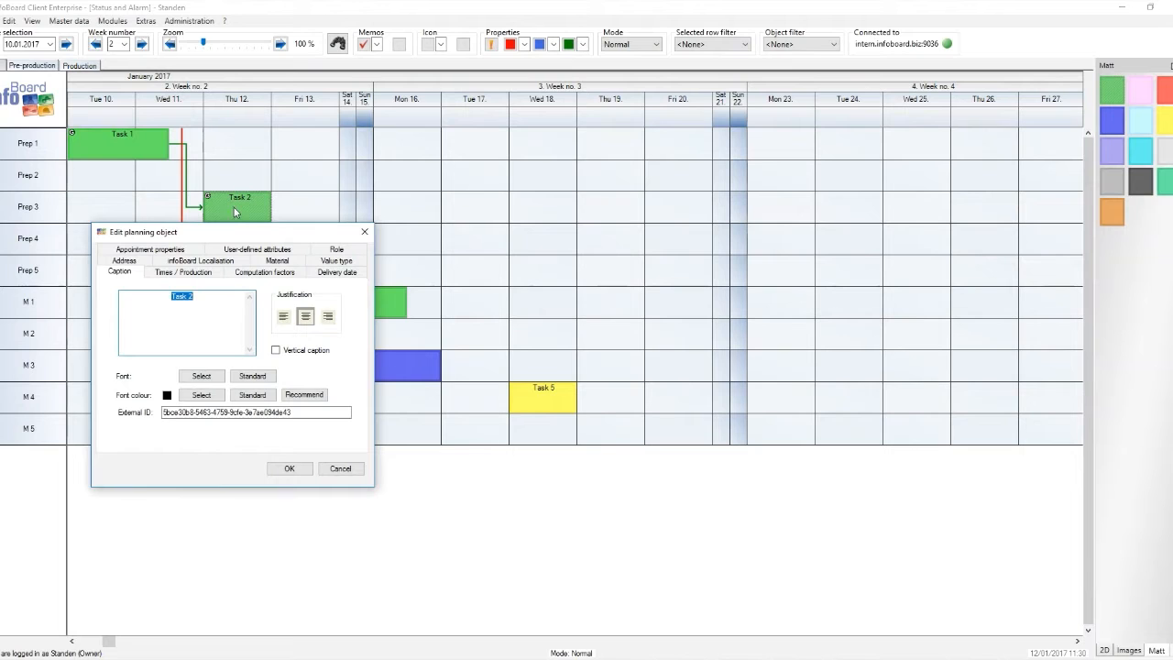
click(191, 250)
scroll(298, 395, down, 1)
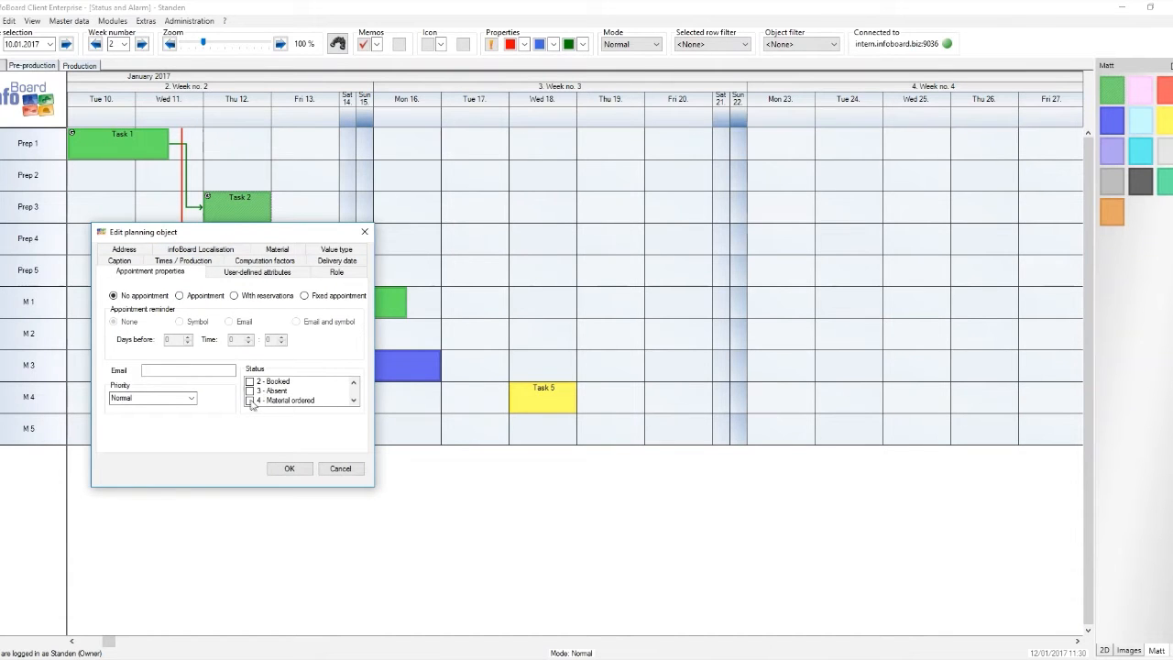
click(251, 400)
click(287, 468)
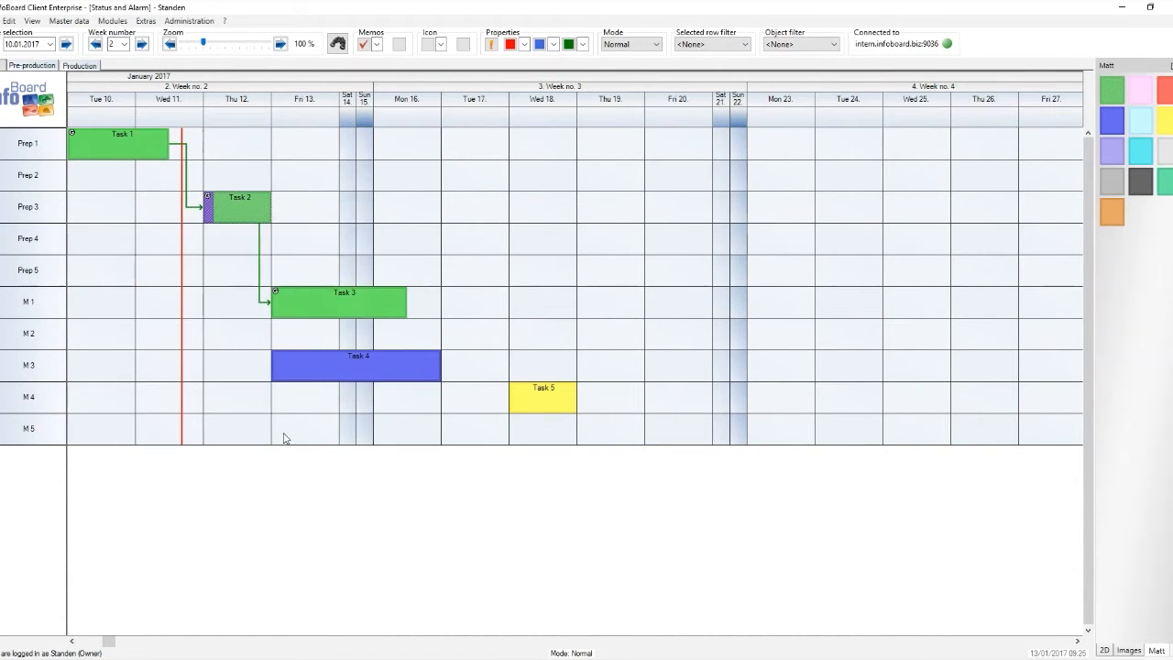
Assign the status "Material delivered" to Task 3 in its appointment properties.
double_click(290, 305)
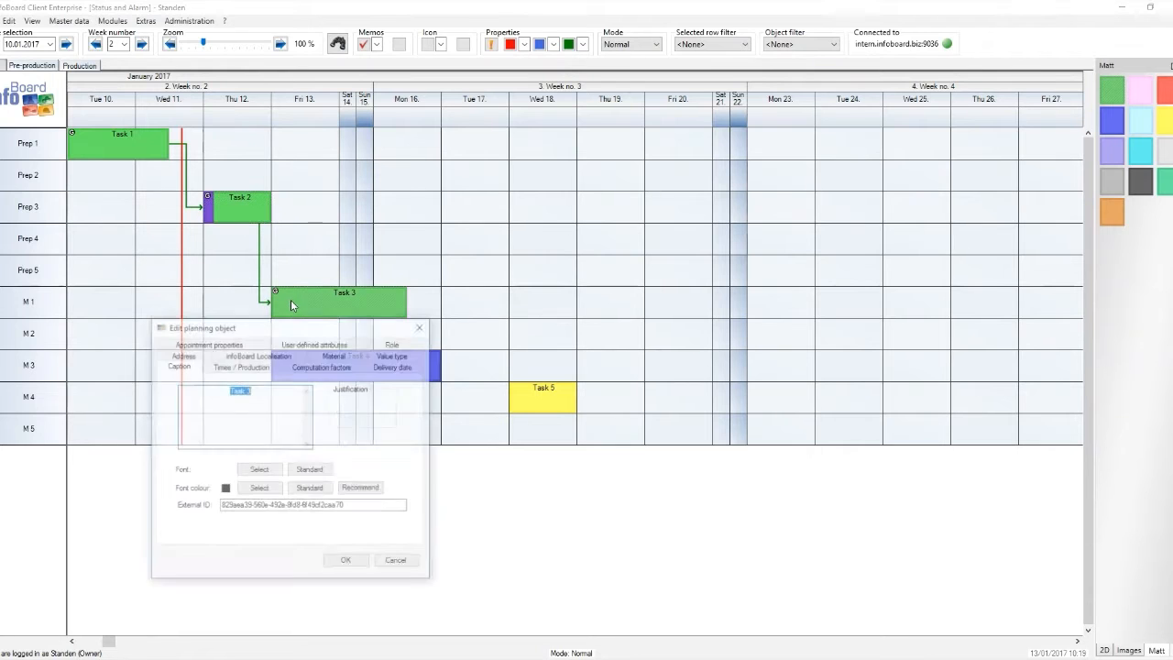
click(209, 340)
scroll(326, 486, down, 1)
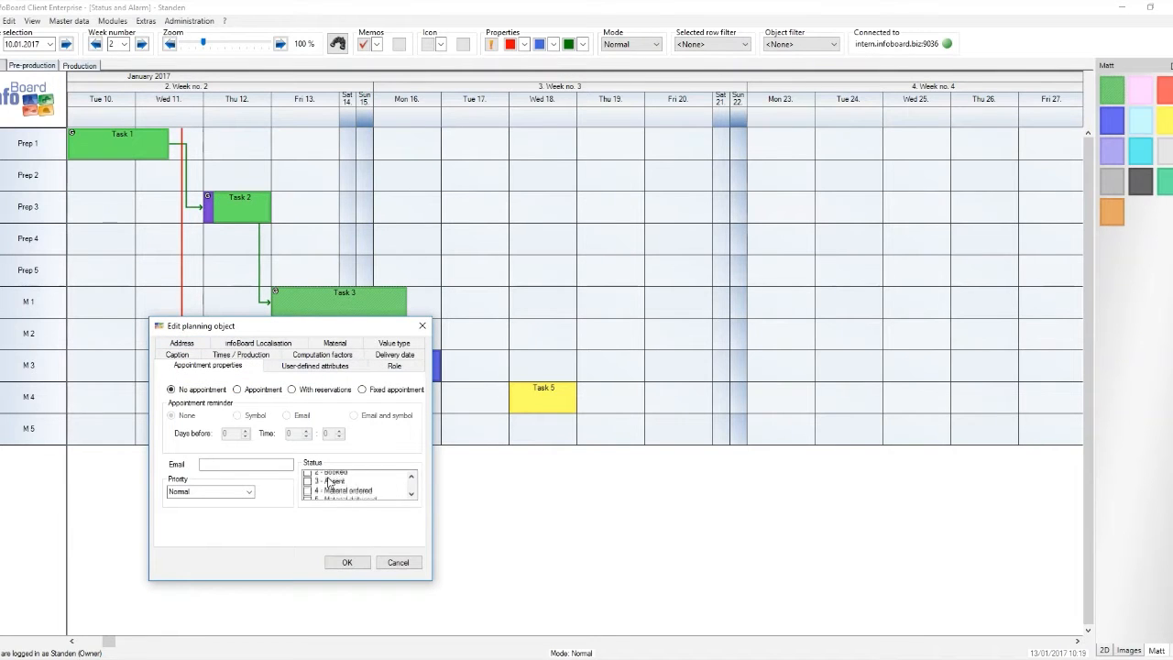
click(308, 495)
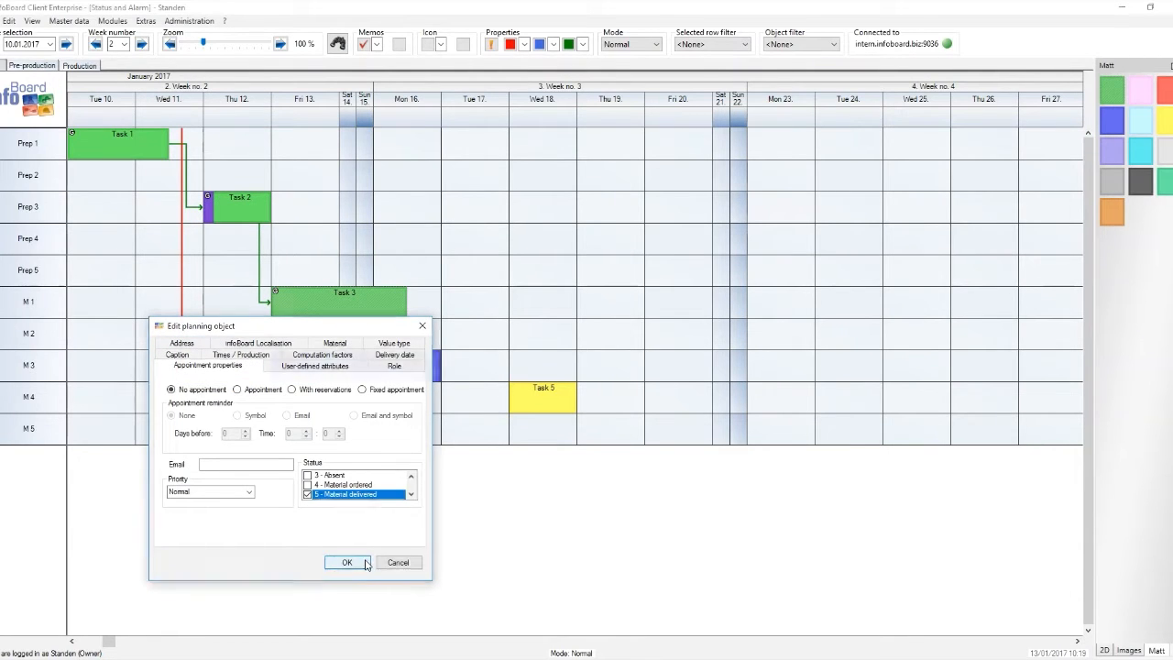
click(347, 562)
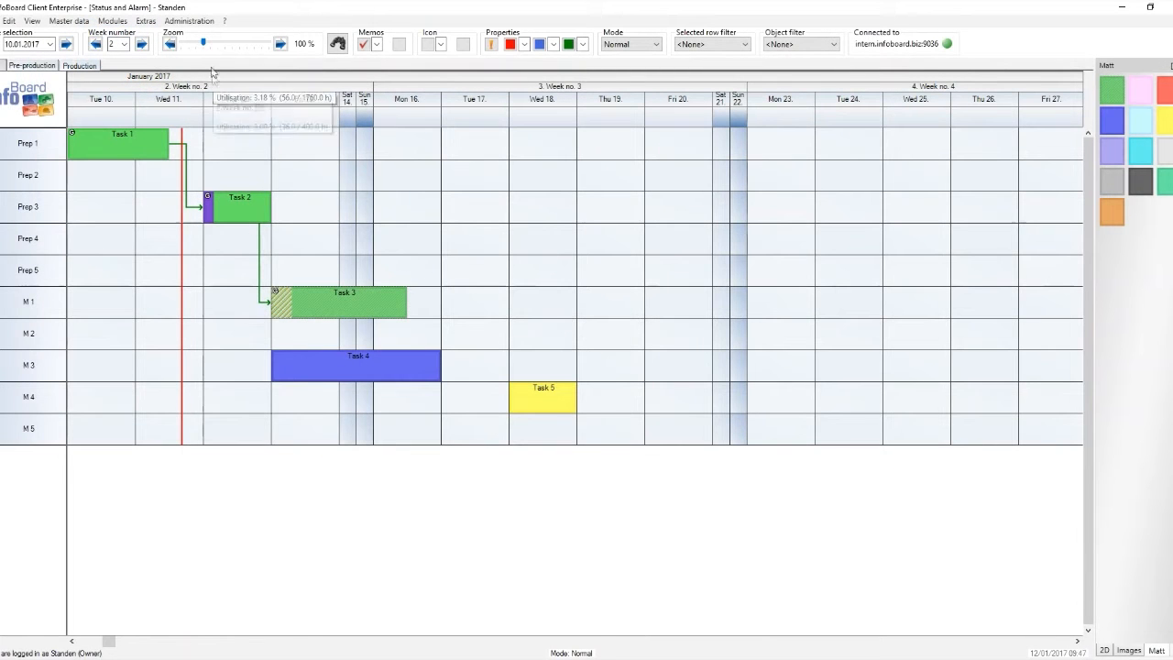
Enable the "Status not yet fulfilled" conflict rule for "Material delivered" at 48 hours from start.
click(188, 20)
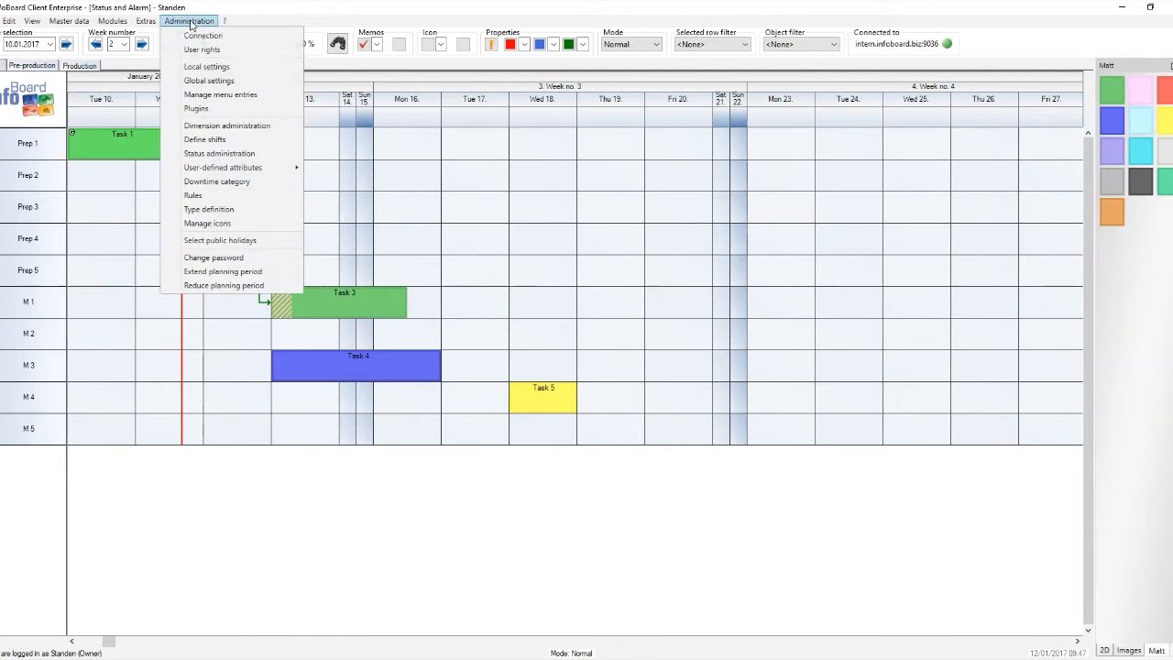
click(195, 195)
click(449, 318)
click(638, 334)
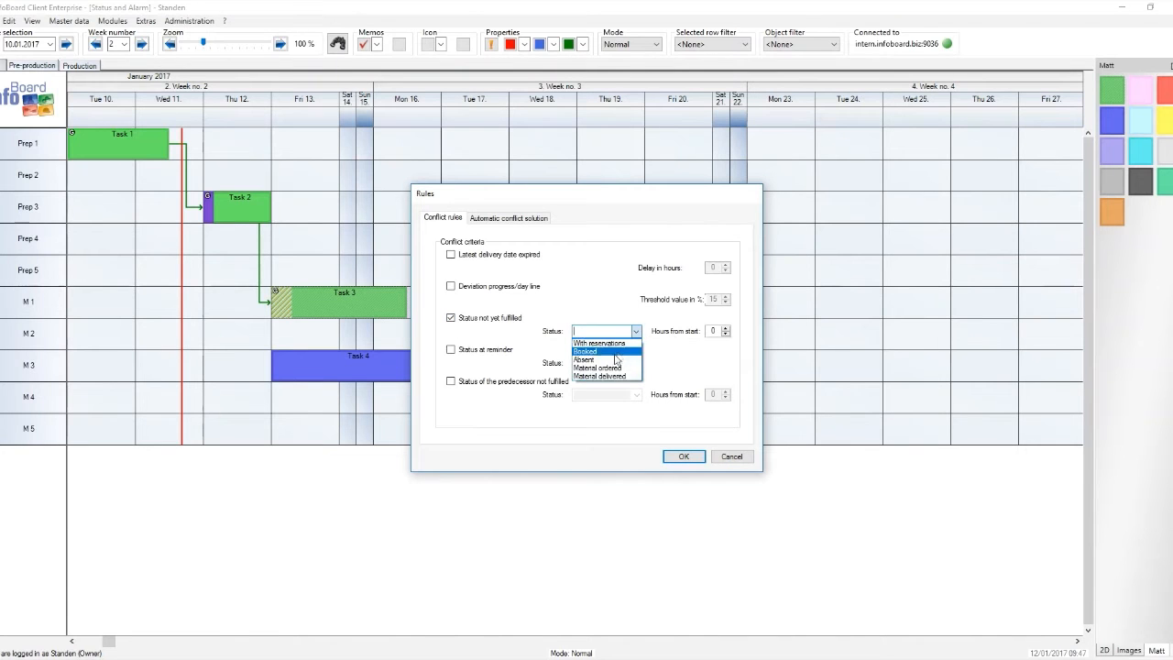
click(600, 376)
drag(715, 332, 701, 332)
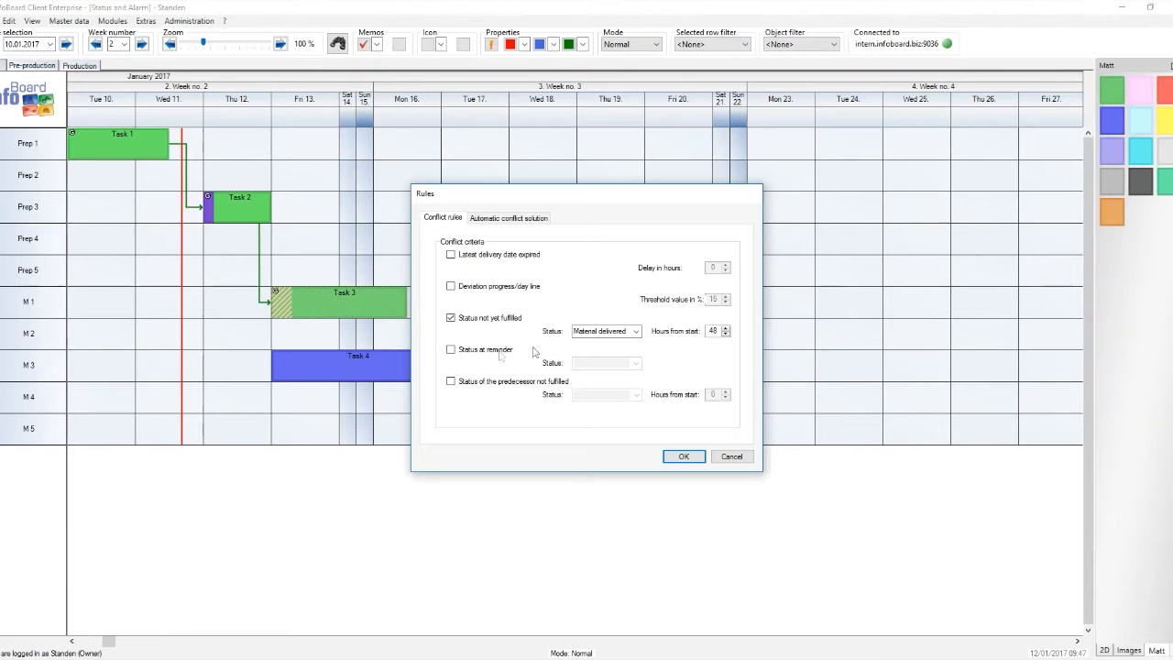
Enable the "Status of the predecessor not fulfilled" conflict rule for "Material delivered" and save the rules.
click(450, 382)
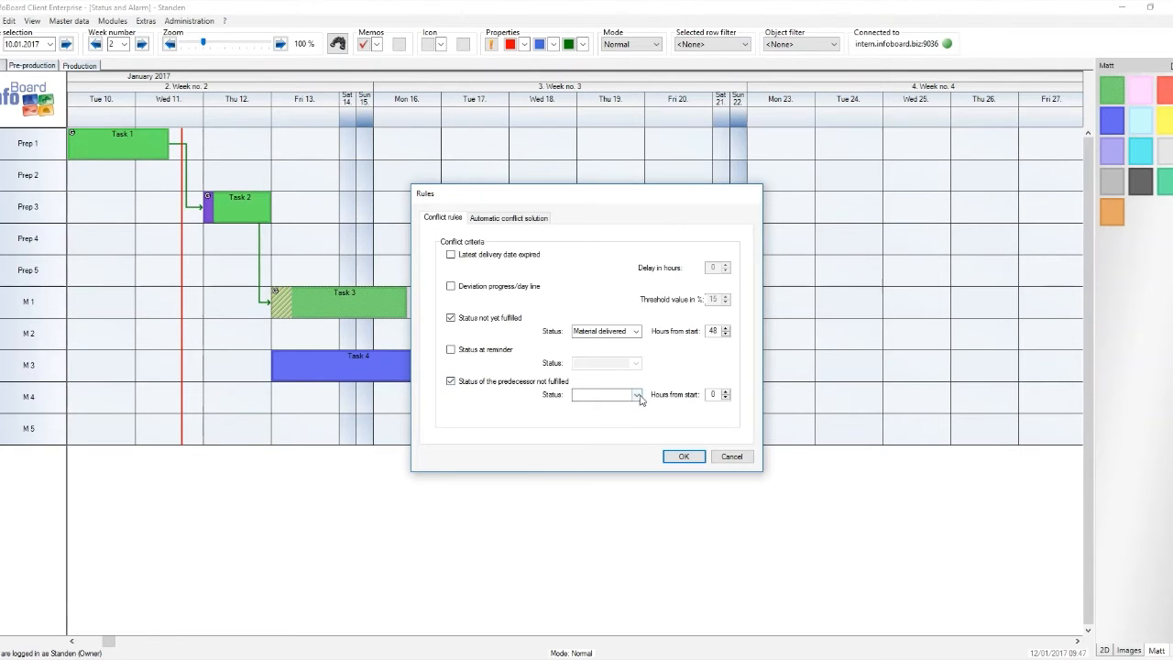
click(635, 394)
click(619, 441)
drag(715, 395, 693, 398)
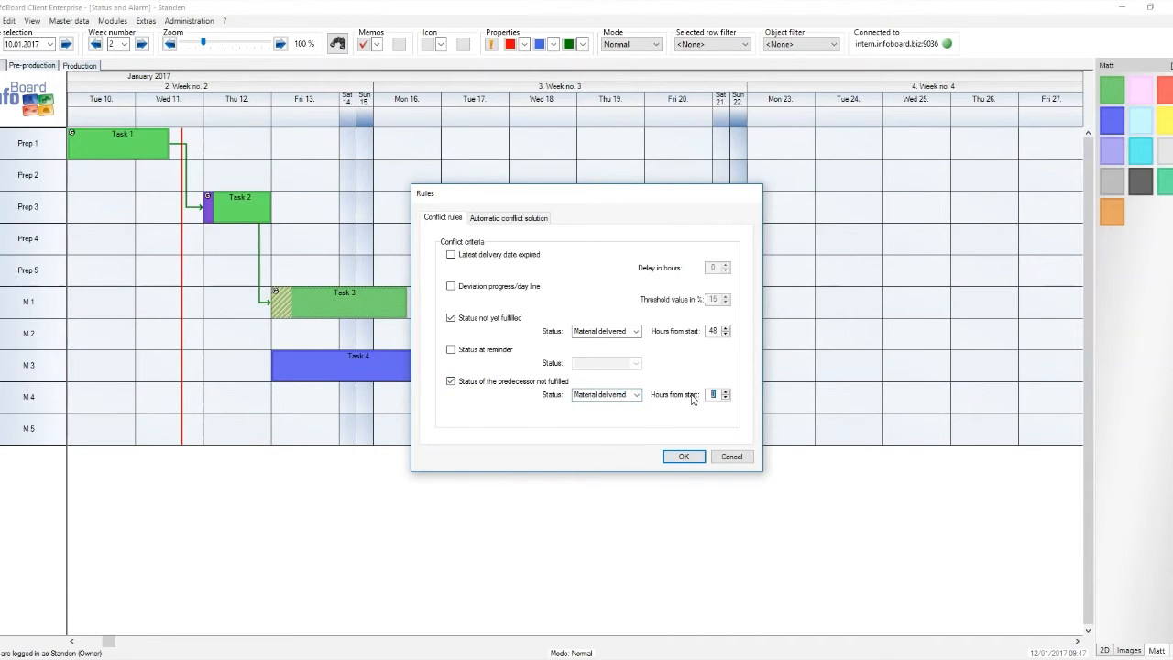
click(683, 456)
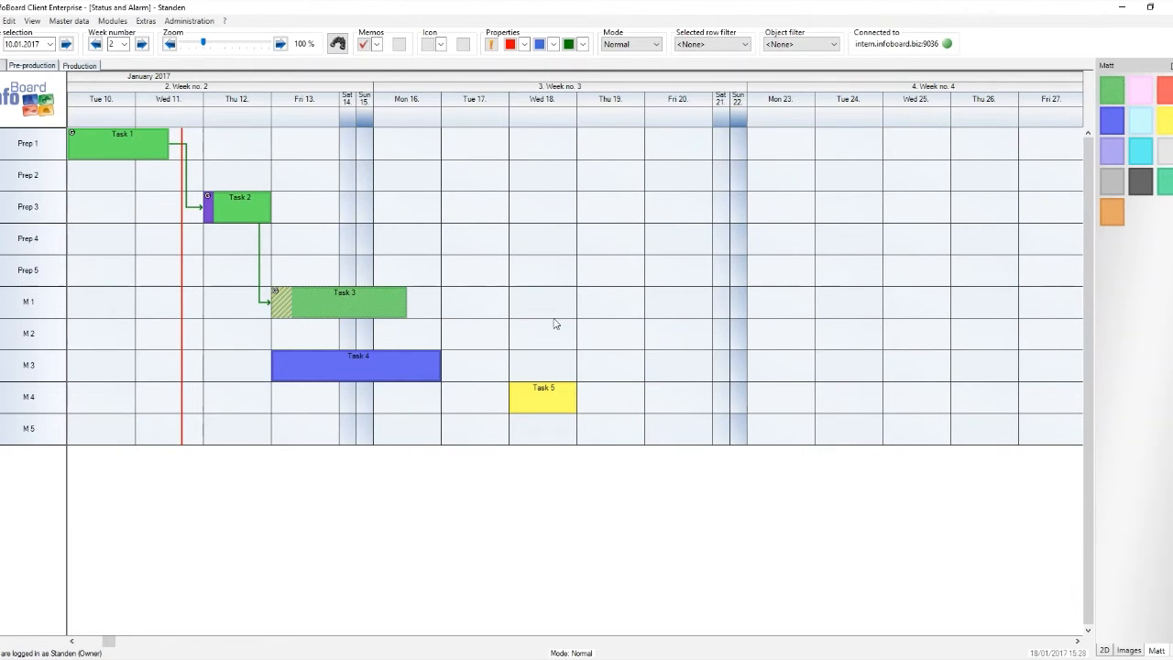
Switch the alarm in the local settings to "Only alarm" and allow acoustic signals.
click(203, 25)
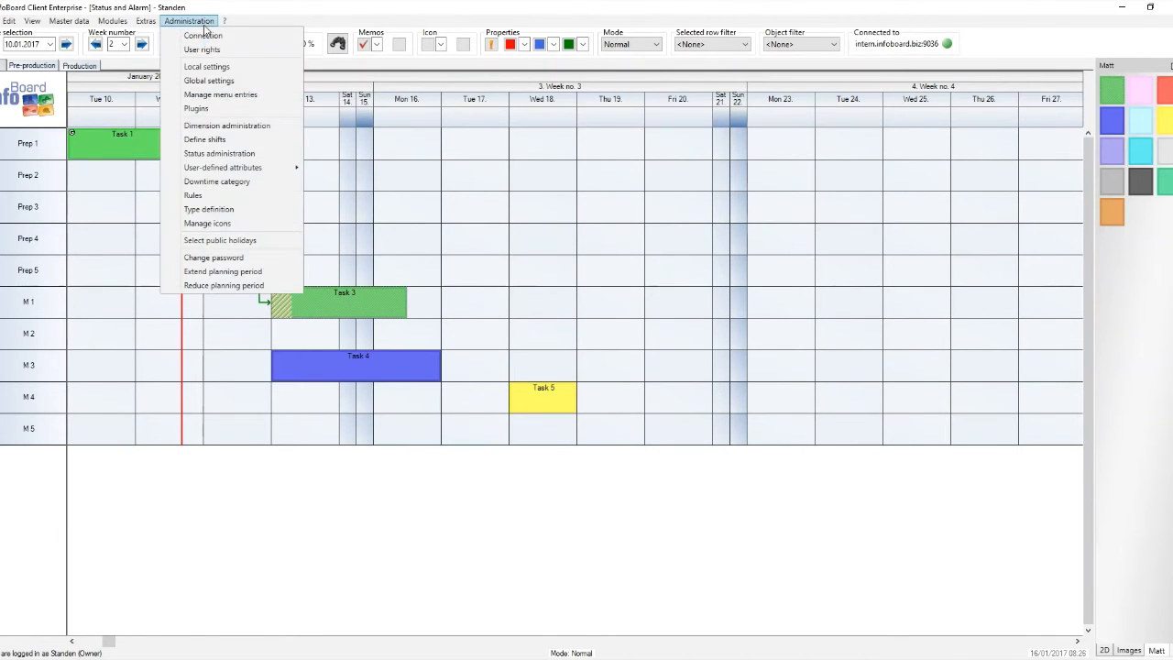
click(211, 68)
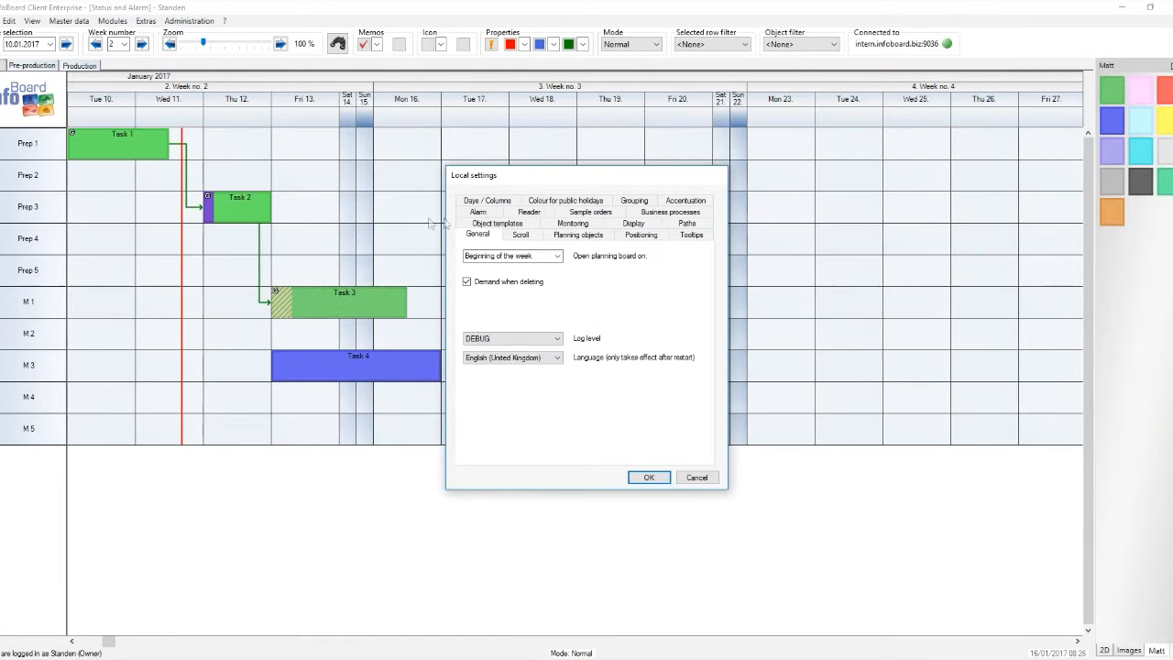
click(486, 213)
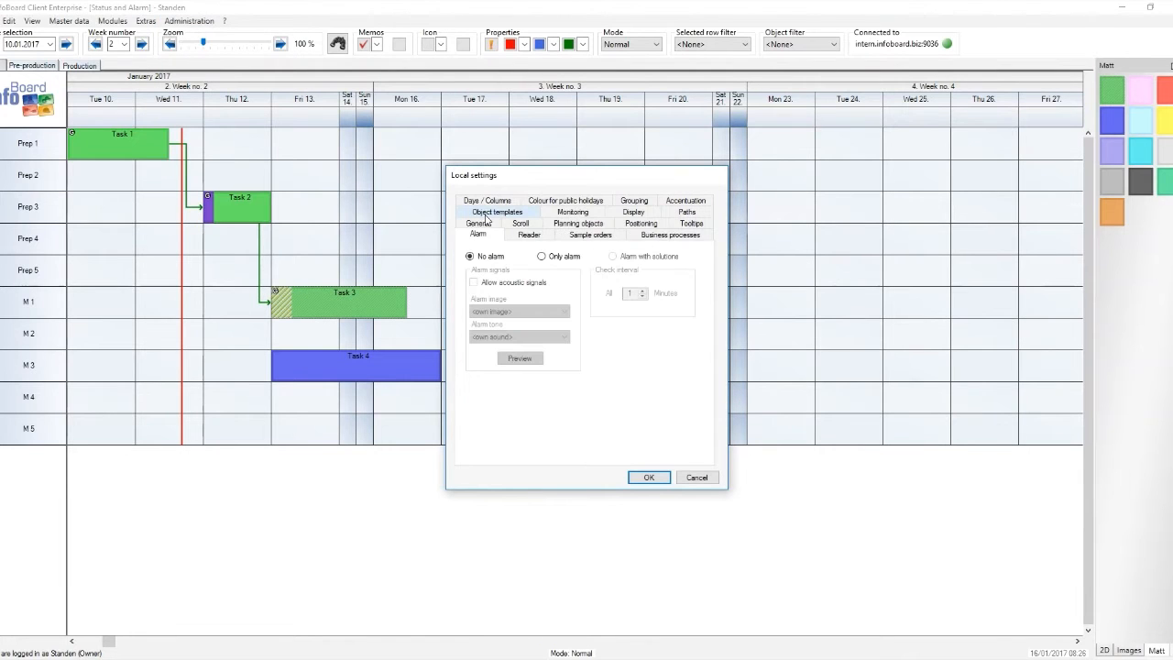
click(541, 258)
click(474, 282)
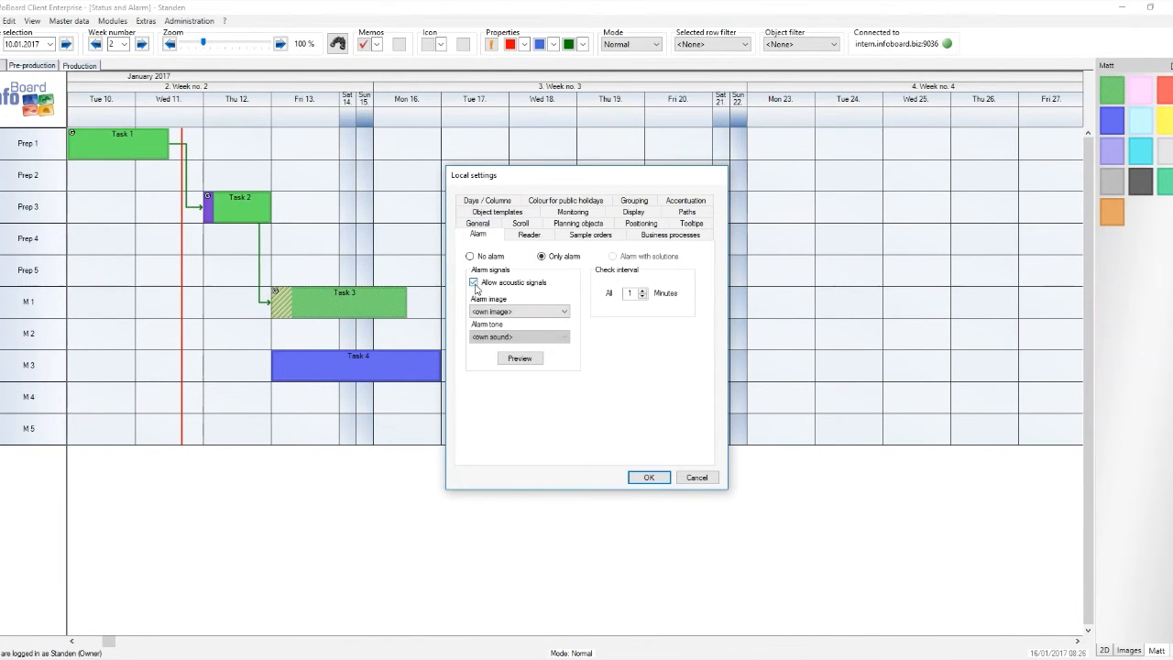
Save the local settings with the Standard alarm image and a preset alarm tone, and acknowledge the alarm for Task 2.
click(485, 312)
click(491, 320)
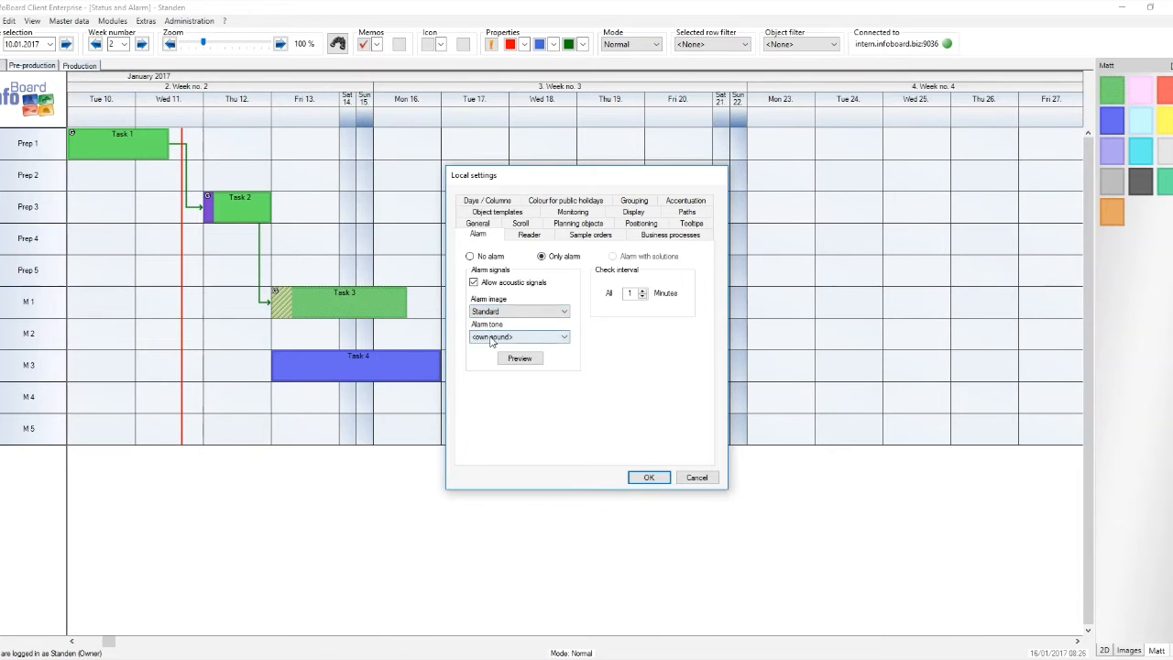
click(492, 337)
click(485, 348)
click(647, 478)
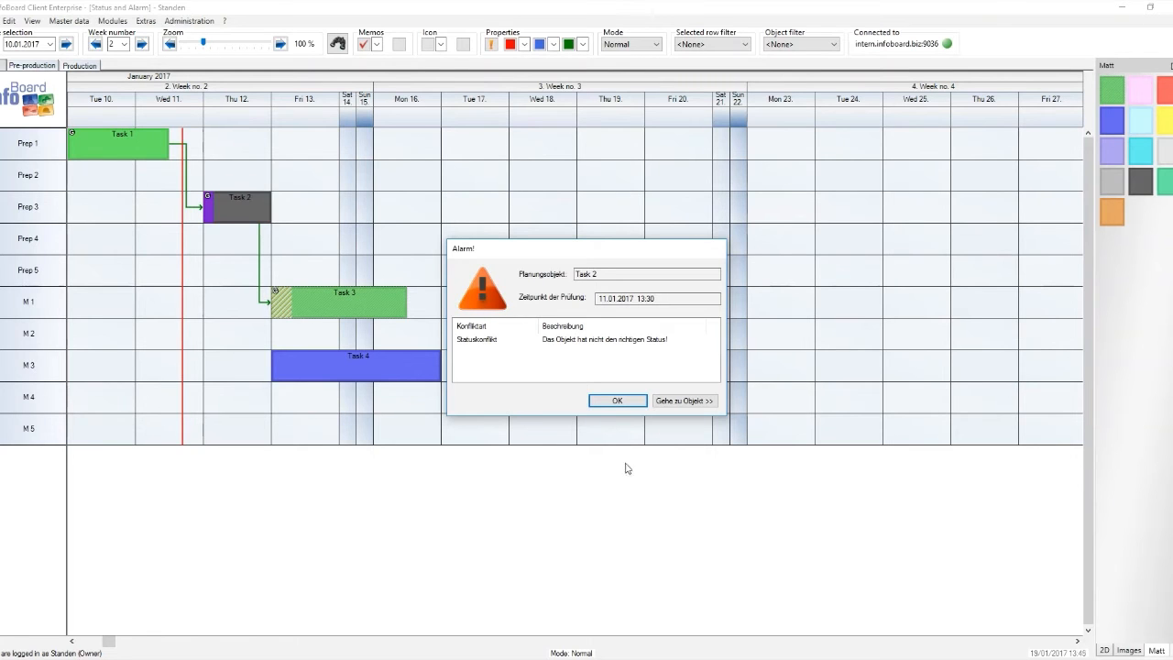
click(616, 401)
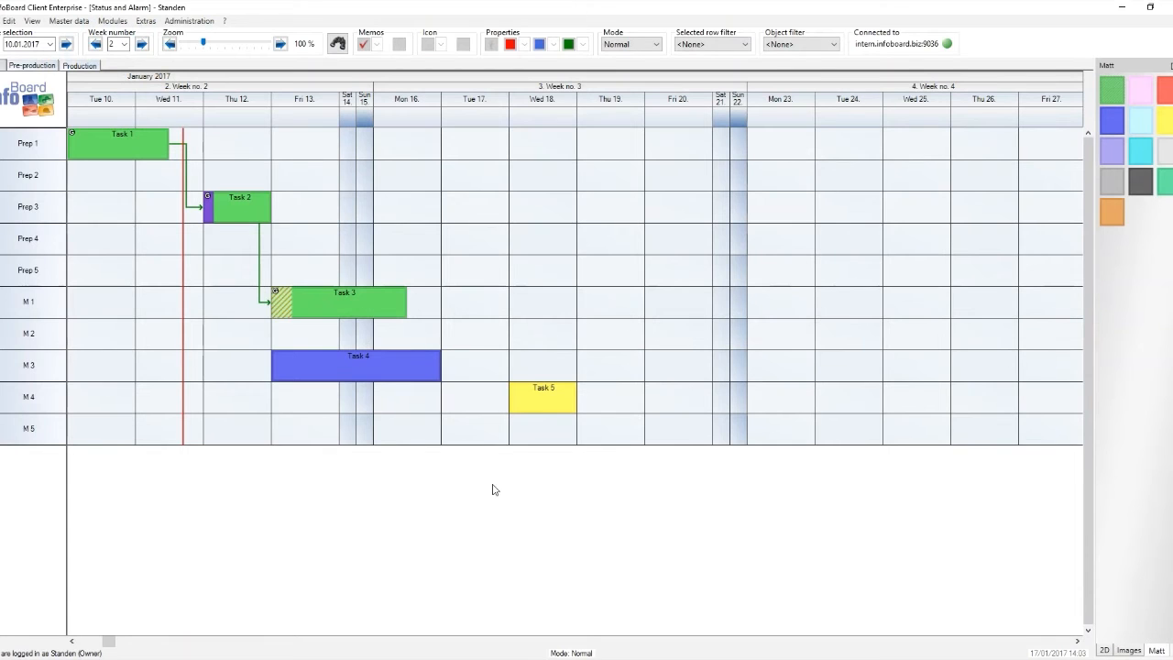
Add a new status named "Status 1" in the status administration and give it the colour red.
click(188, 20)
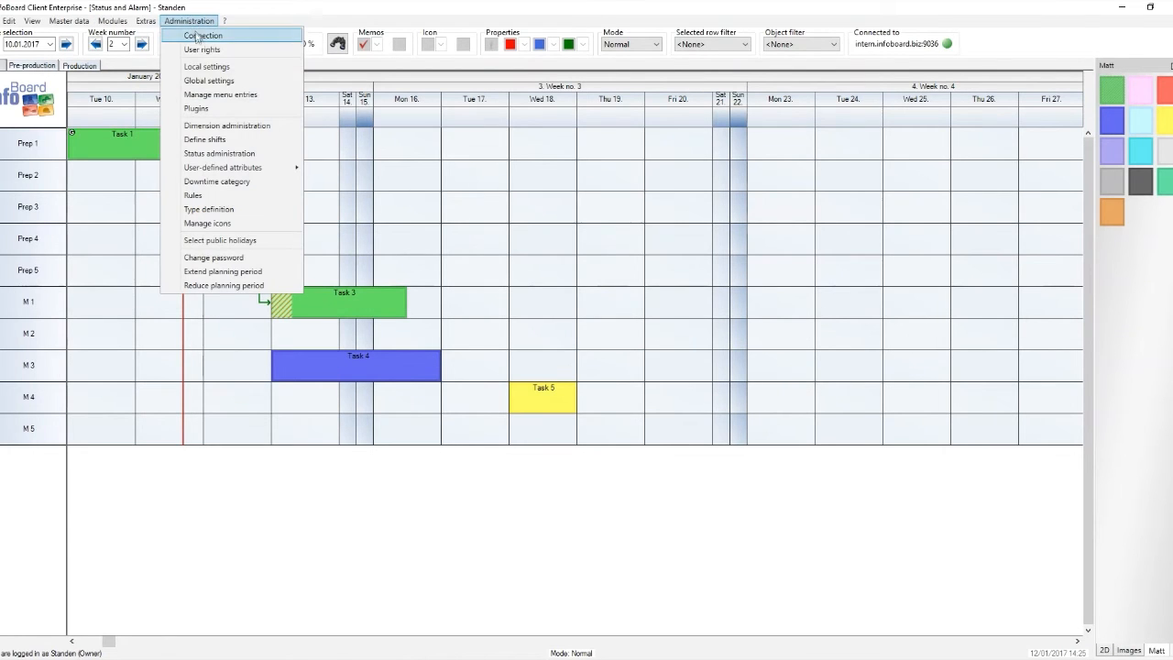
click(219, 153)
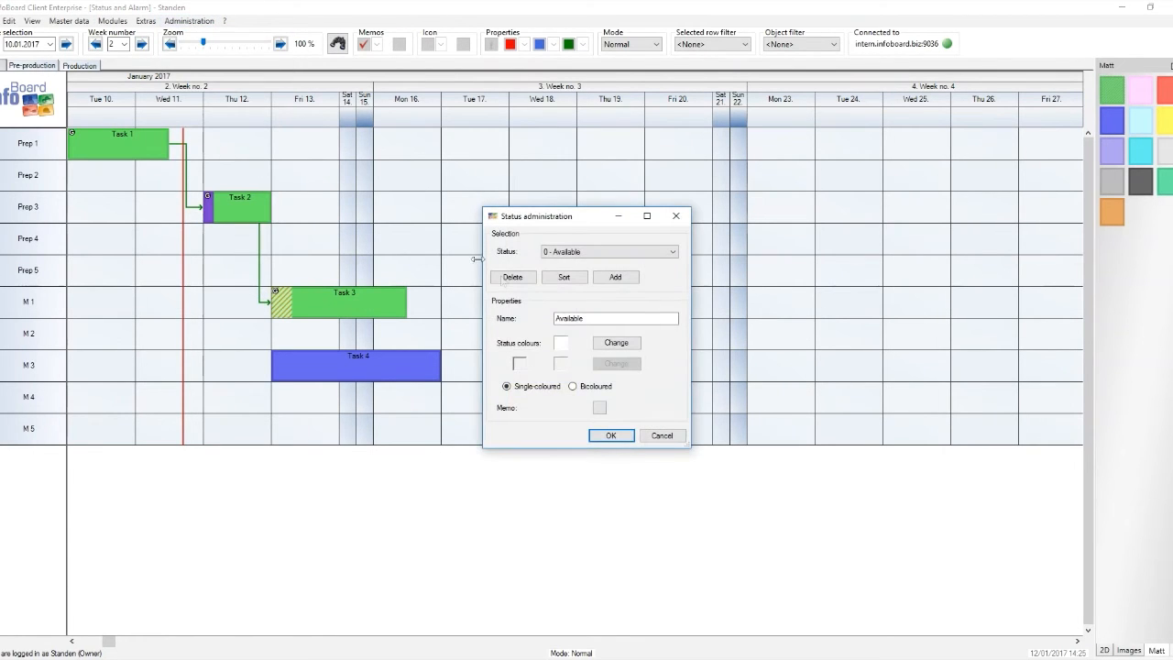
click(612, 277)
text(Status 1)
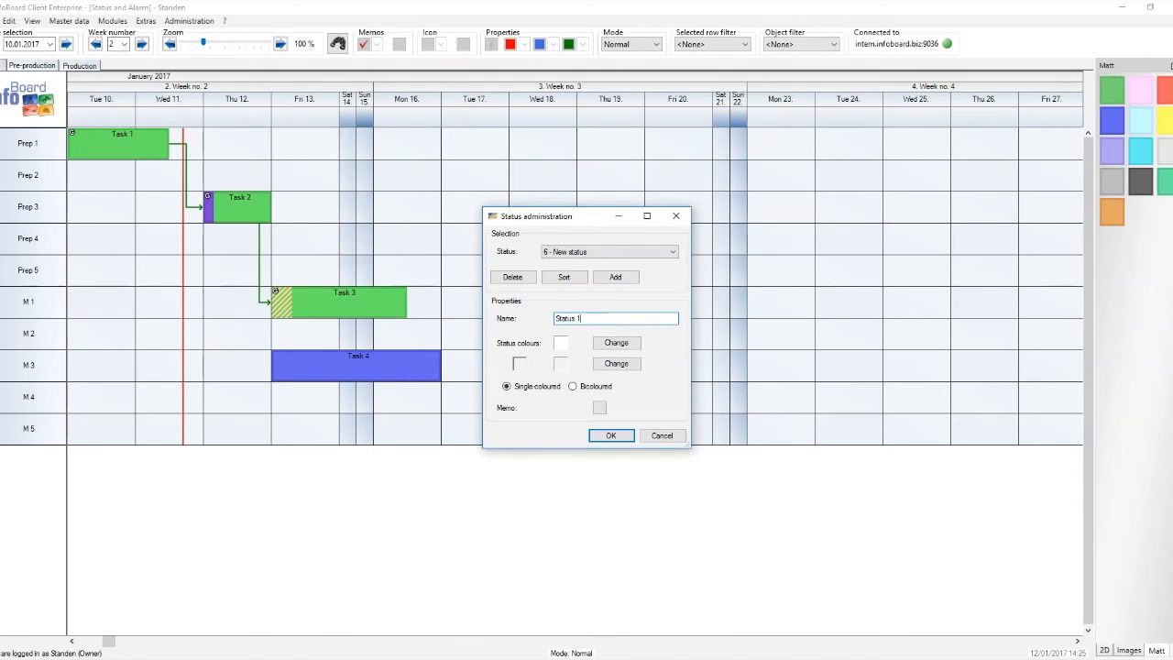
click(616, 342)
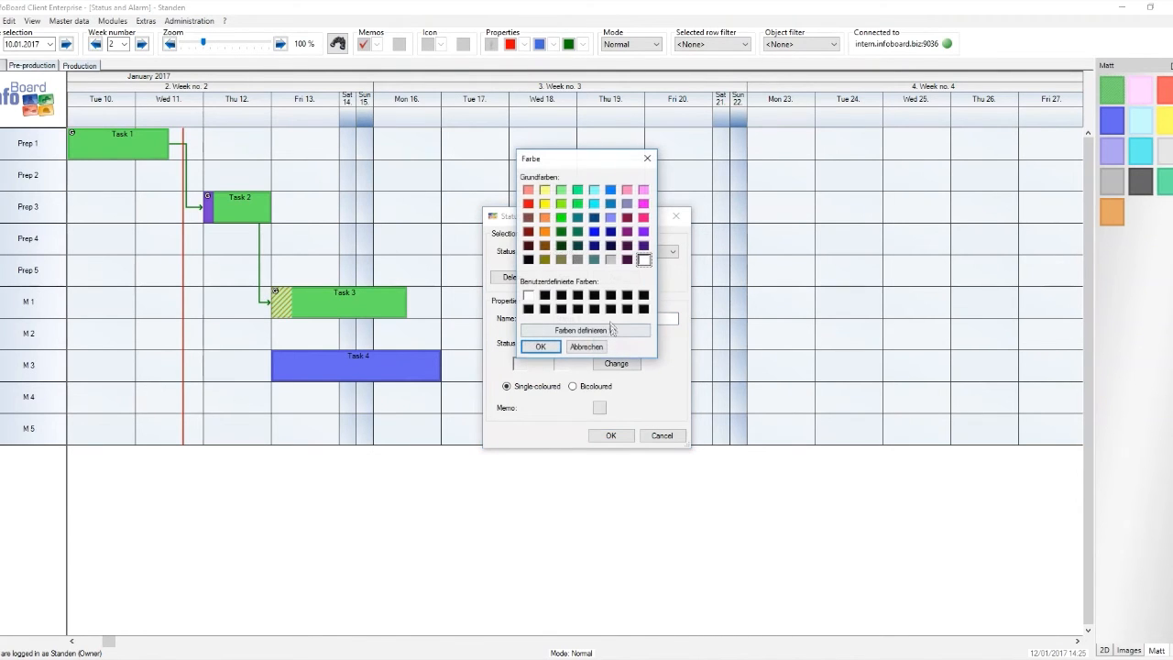
click(529, 203)
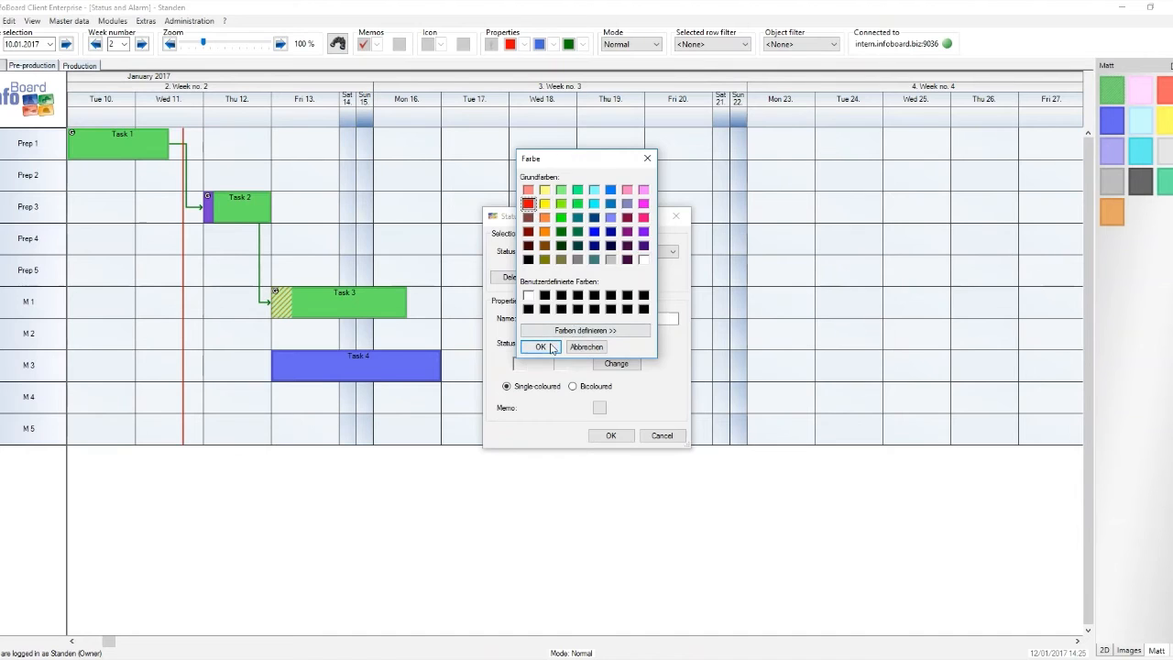
click(550, 347)
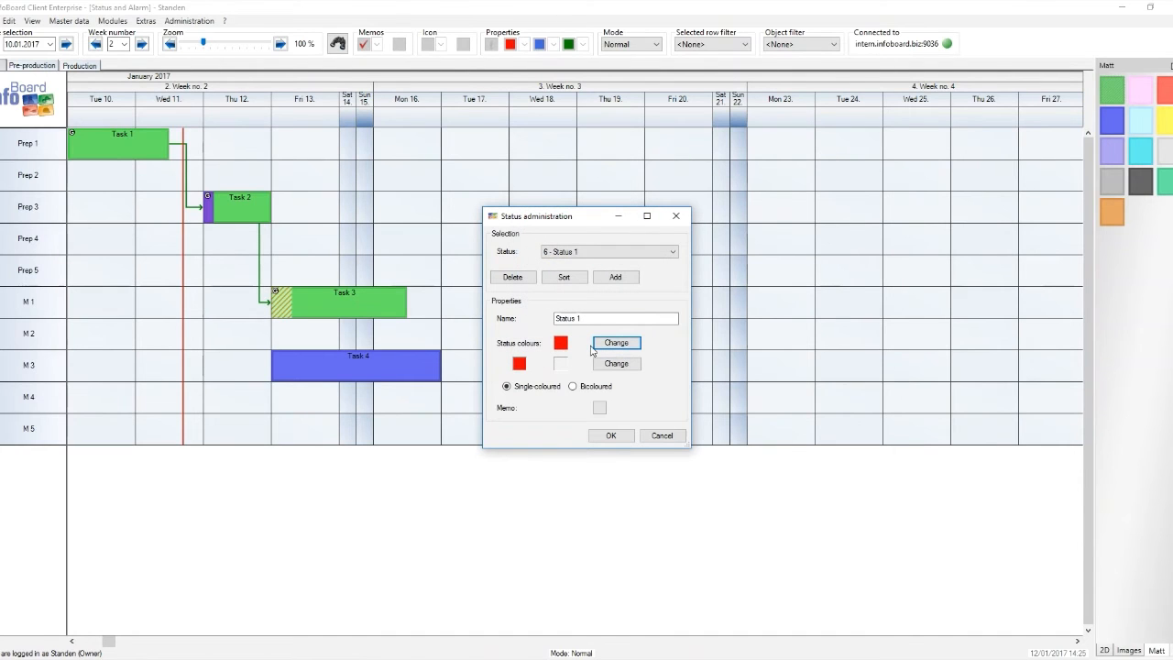
Add another status named "Status 2" with a blue colour and save the status definitions.
click(616, 277)
text(Stat)
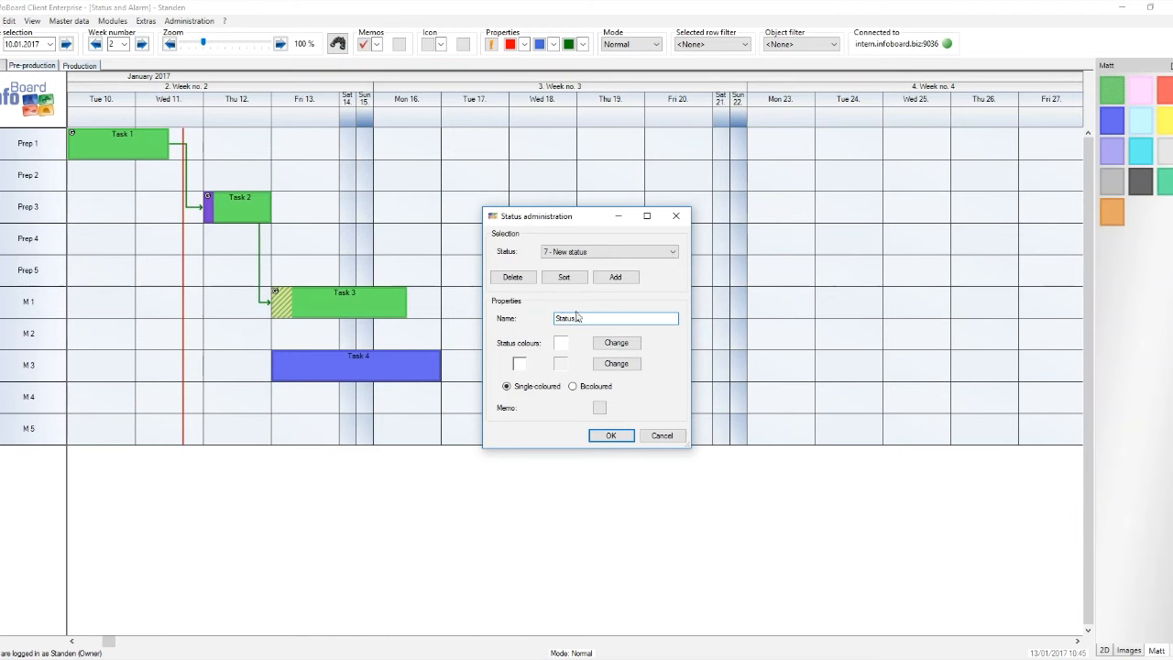
click(616, 342)
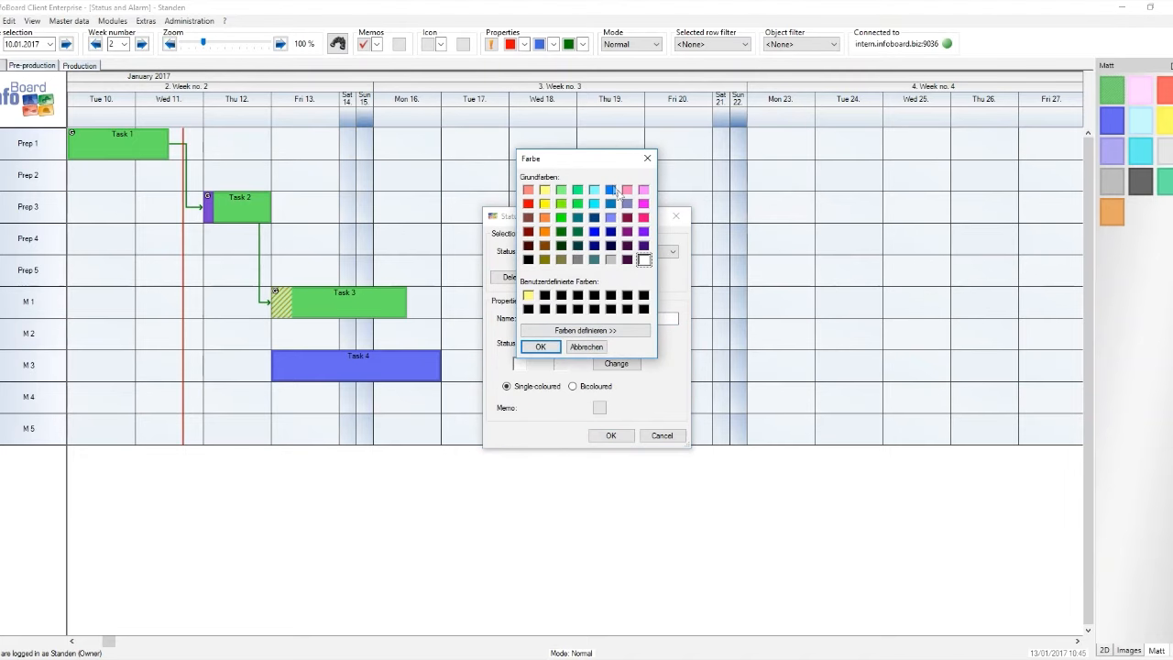
click(612, 191)
click(539, 346)
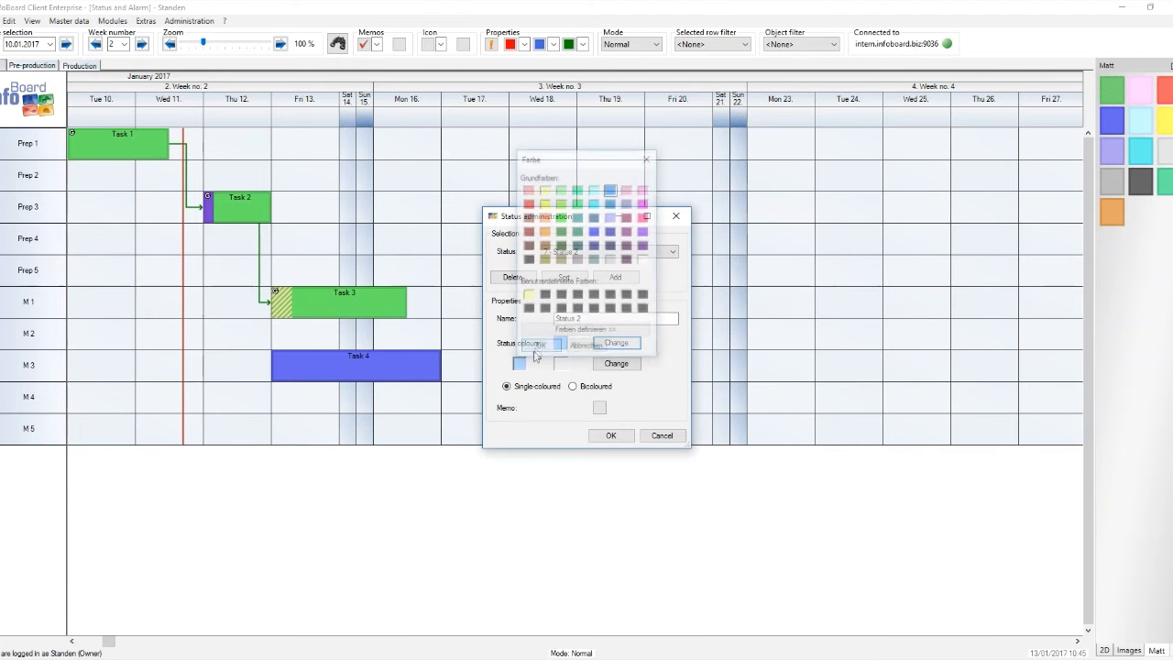
click(610, 435)
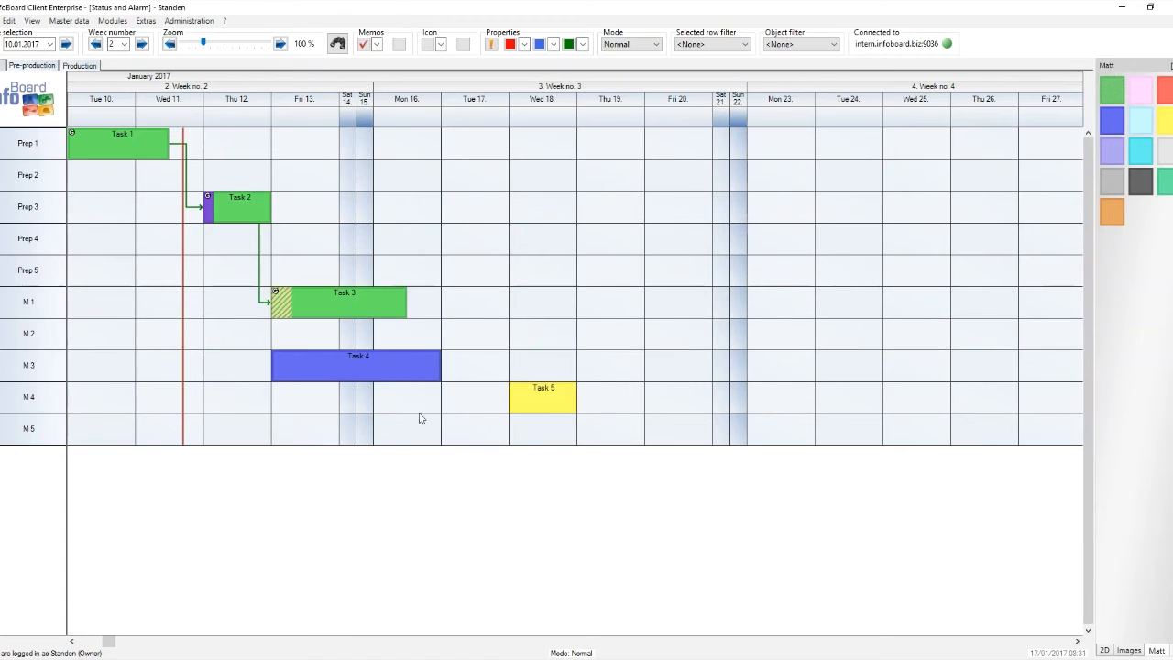
Assign the statuses Material ordered, Material delivered, Status 1 and Status 2 to Task 4 in its appointment properties.
double_click(378, 367)
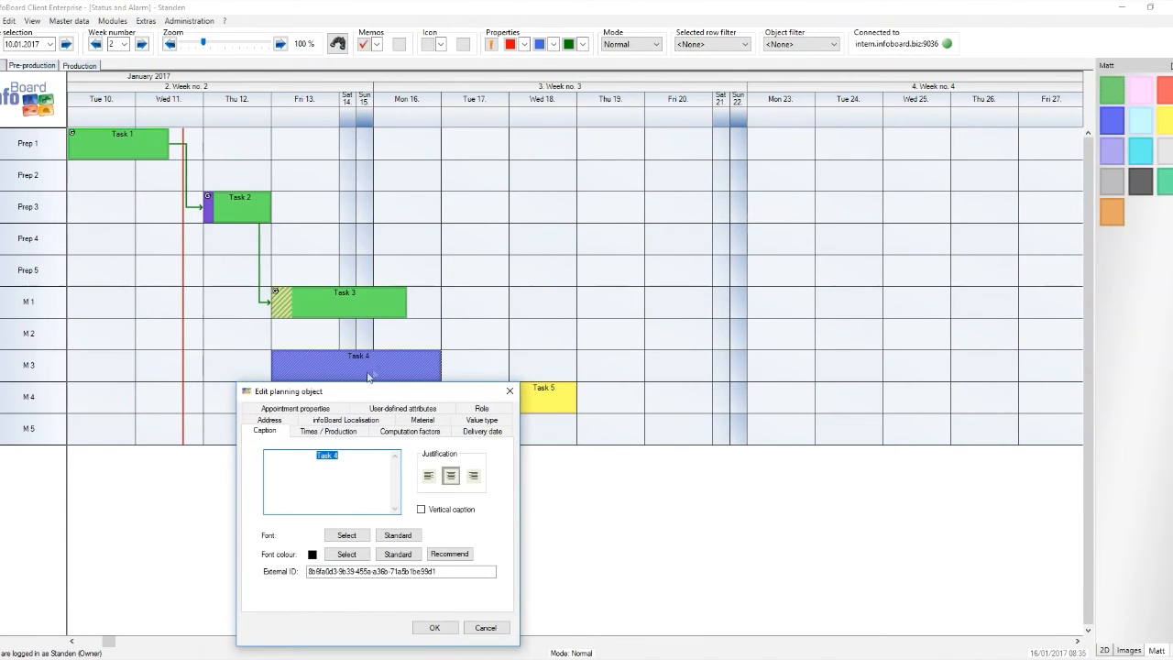
click(330, 406)
scroll(425, 552, down, 1)
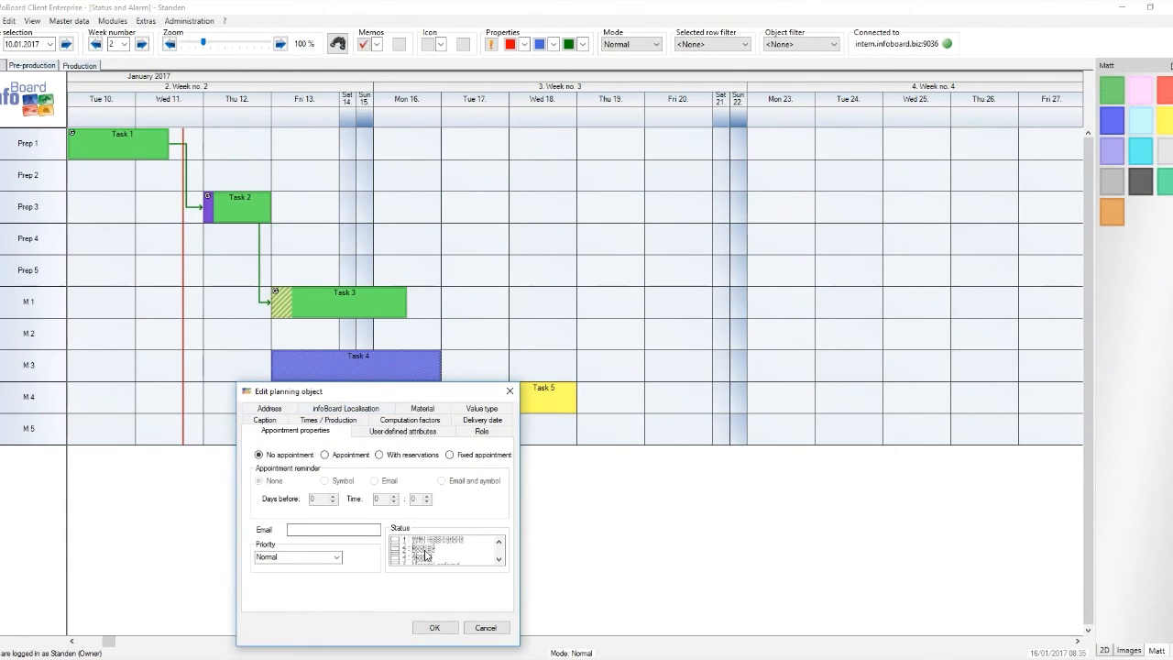
click(395, 550)
click(396, 558)
click(394, 560)
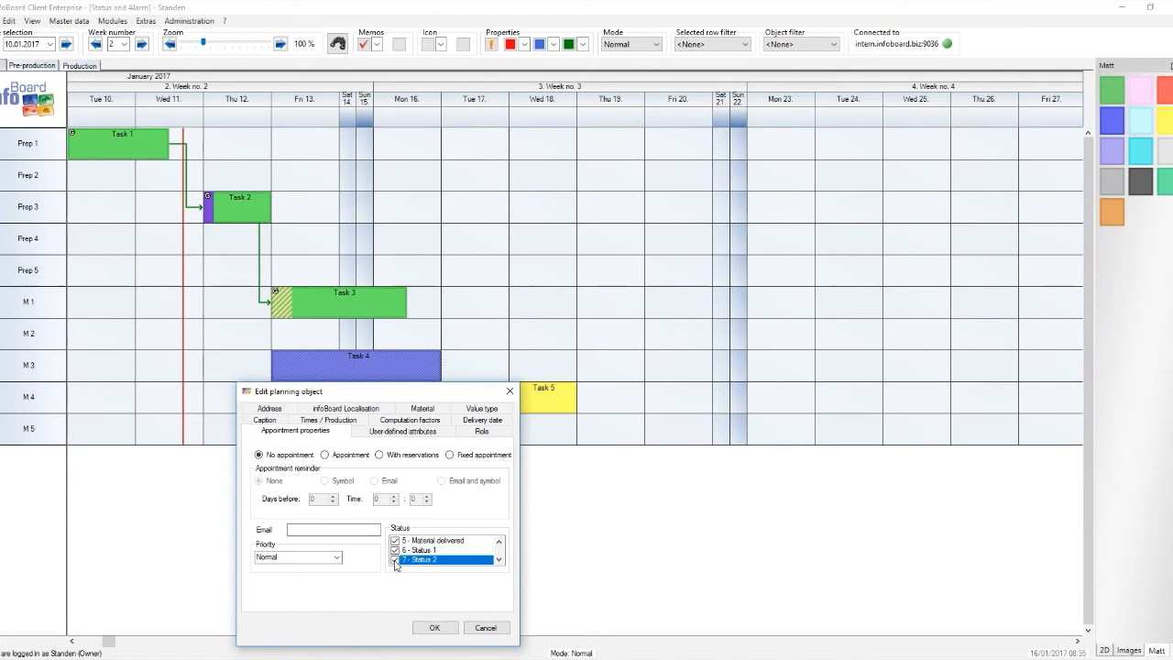
click(432, 627)
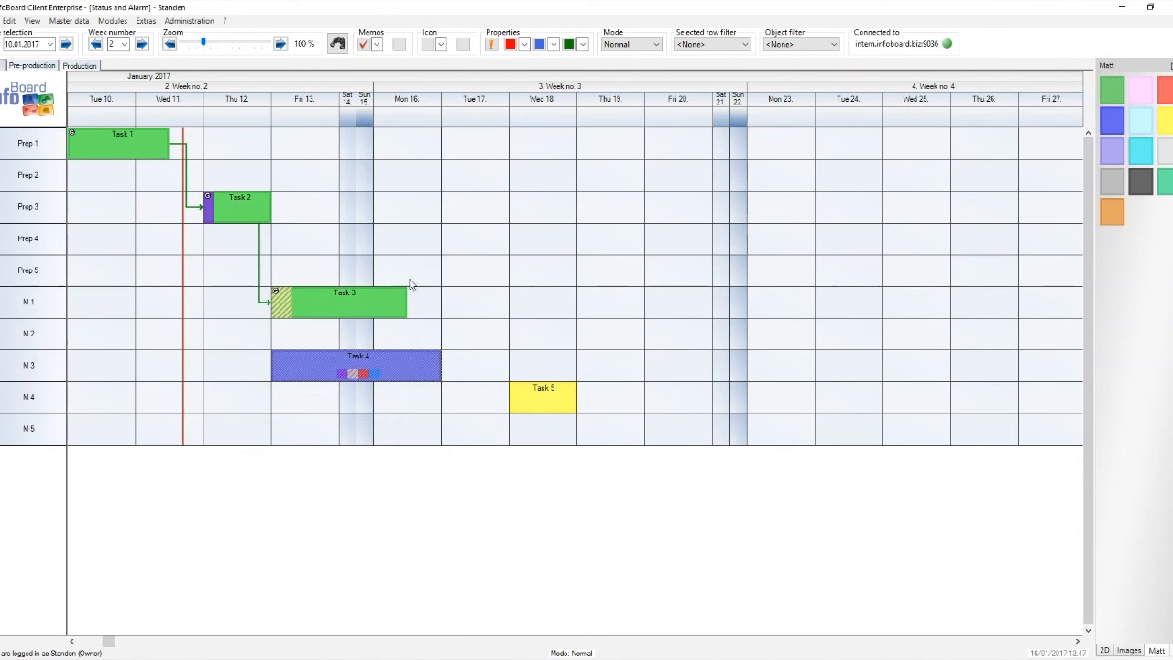
Disable "Show single status on start" and increase the status gauge width in the local display settings, and save them.
click(207, 20)
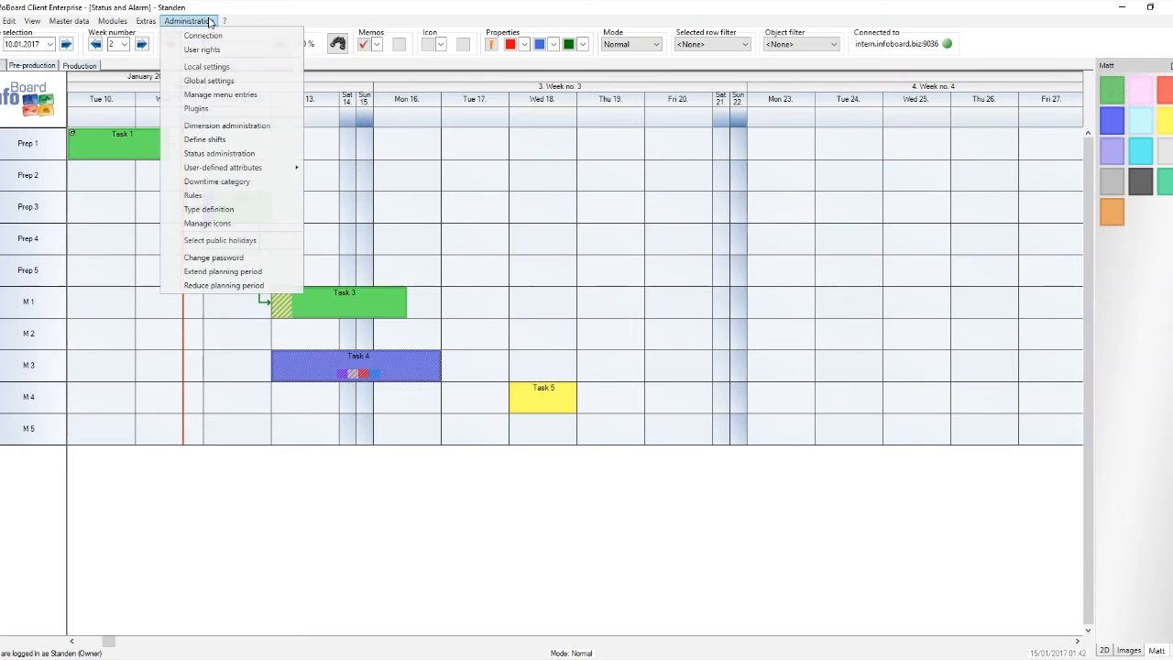
click(211, 67)
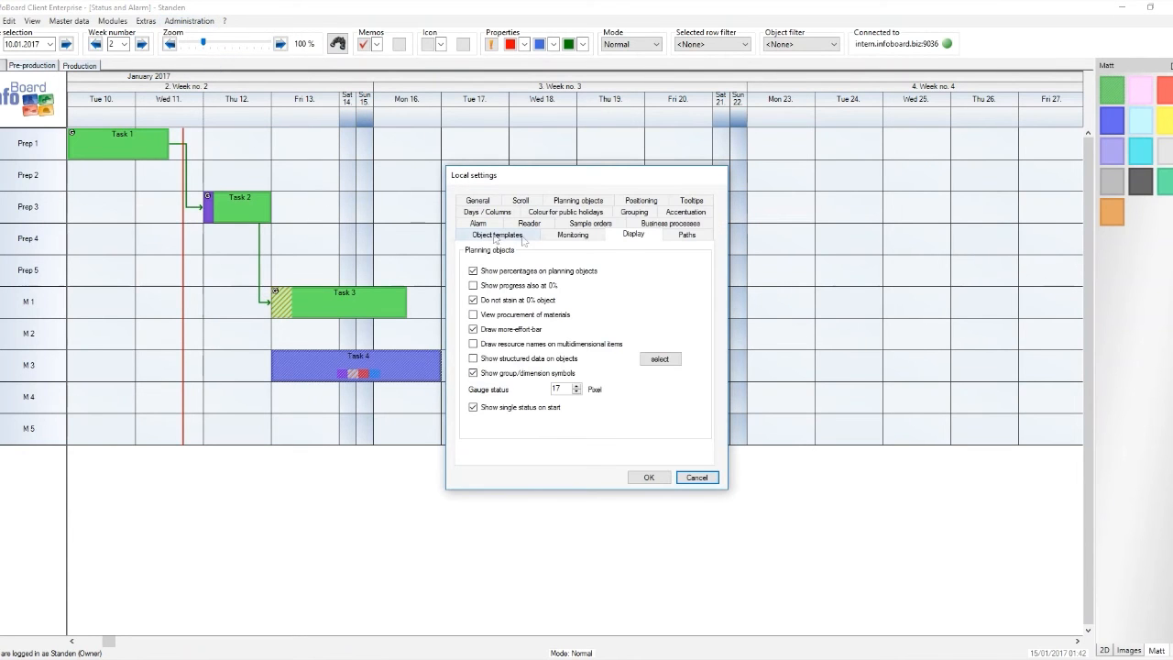
click(472, 409)
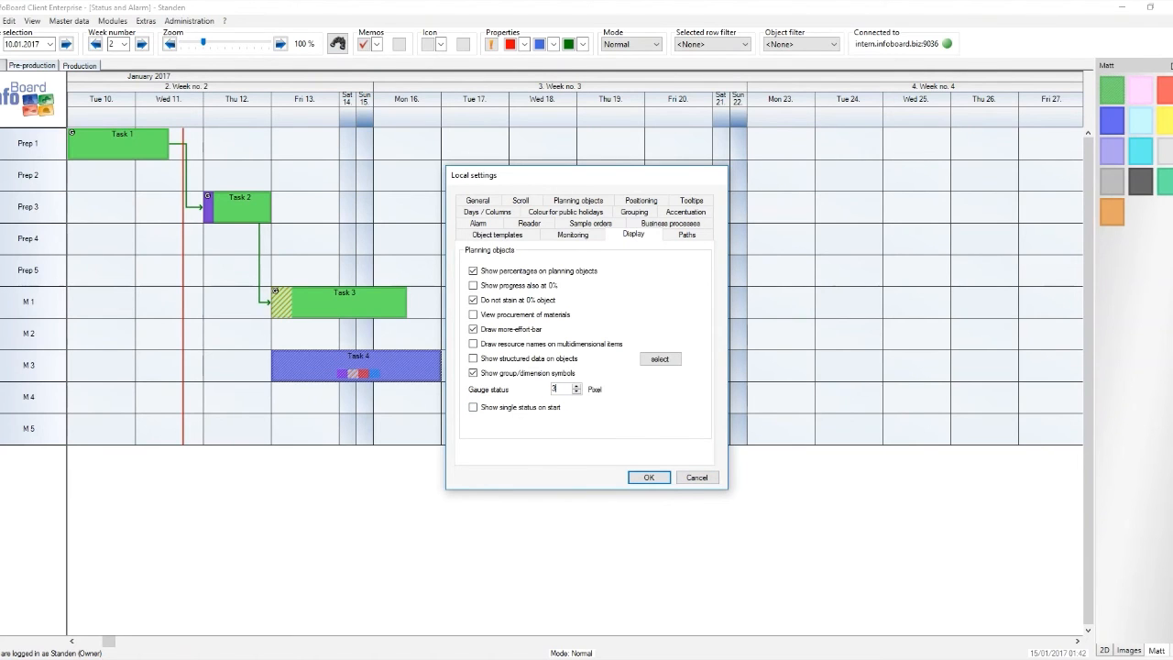
click(643, 477)
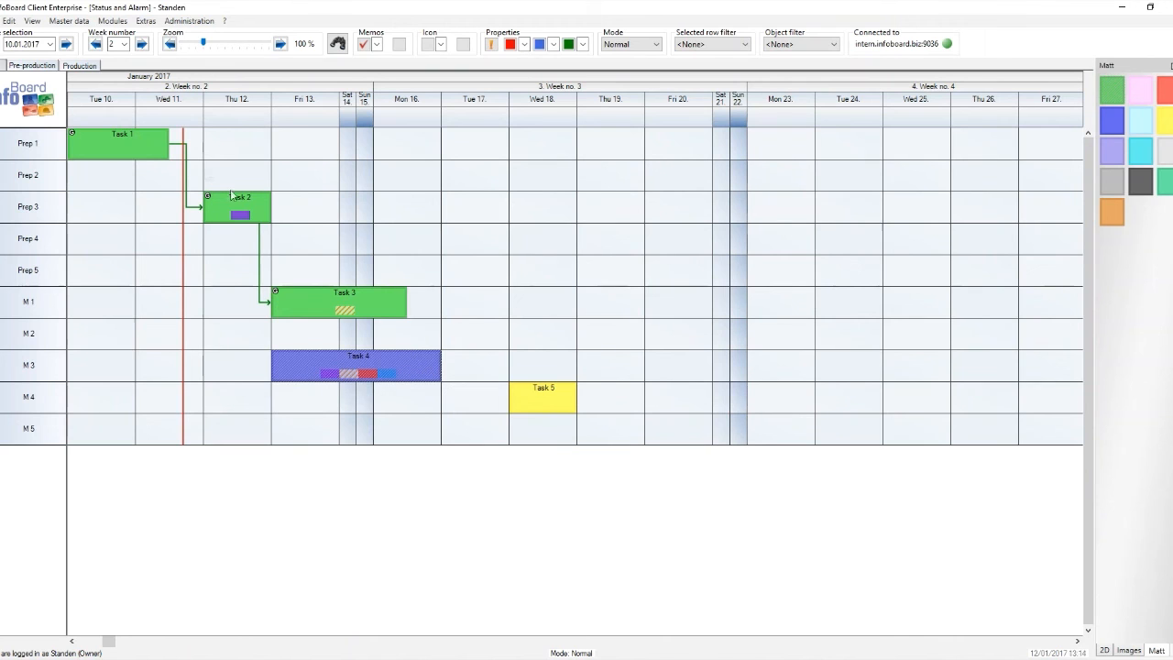
Use the status selection window to add Absent and Booked to Task 4 and remove Material delivered and Status 1.
click(40, 23)
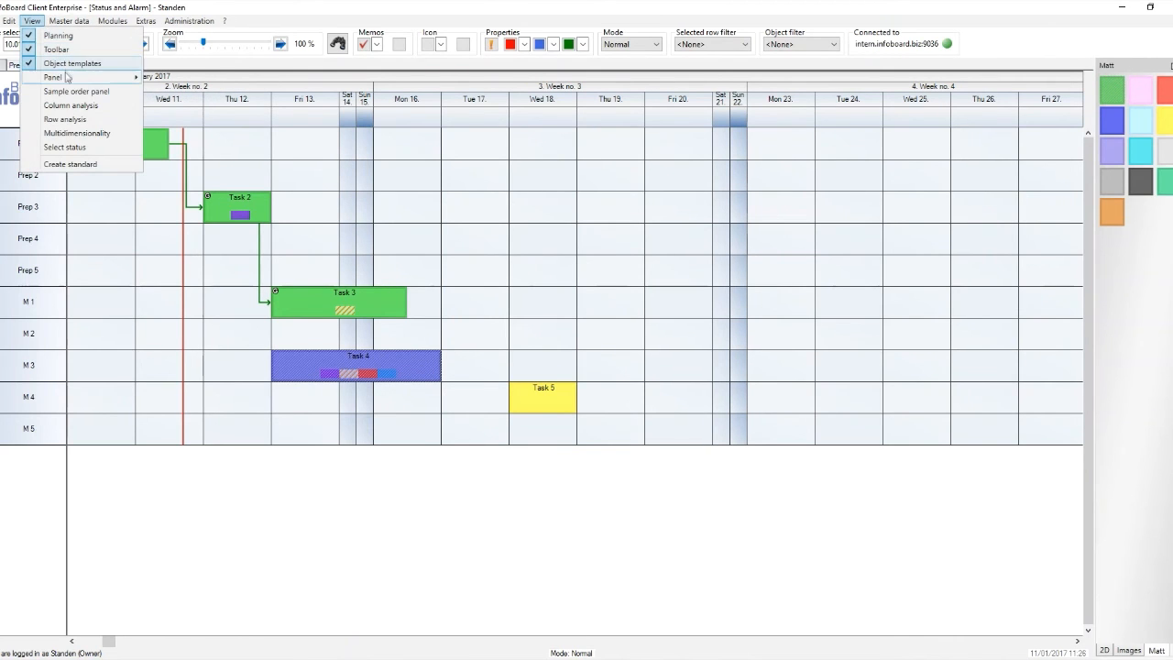
click(73, 146)
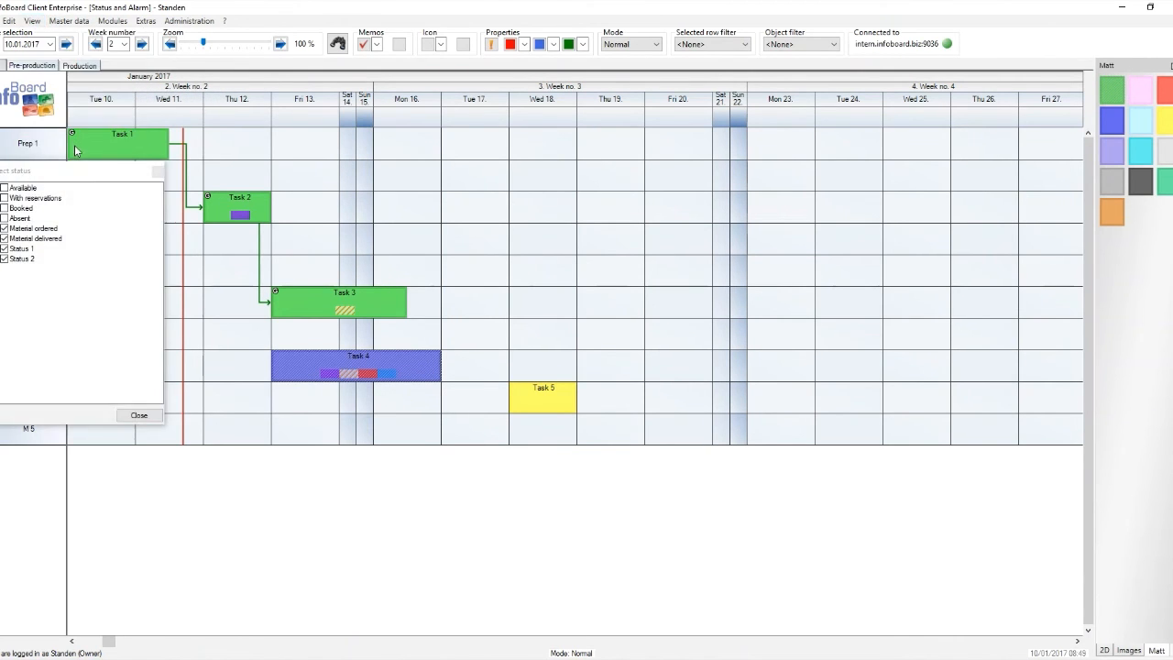
drag(109, 174, 623, 81)
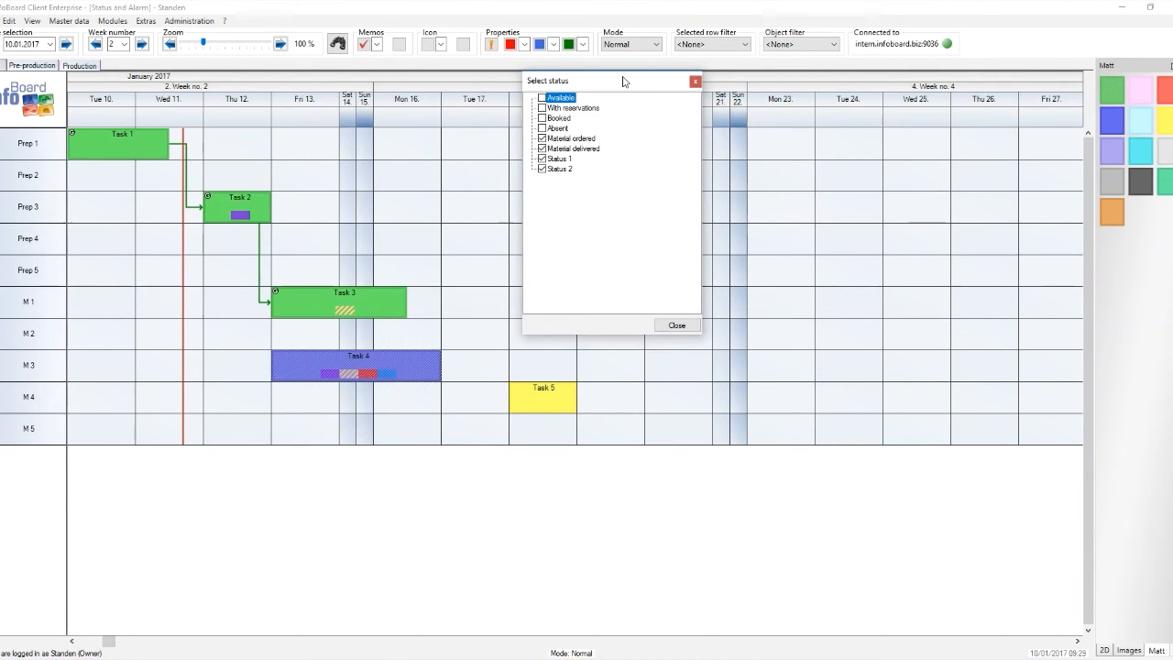
click(543, 128)
click(541, 119)
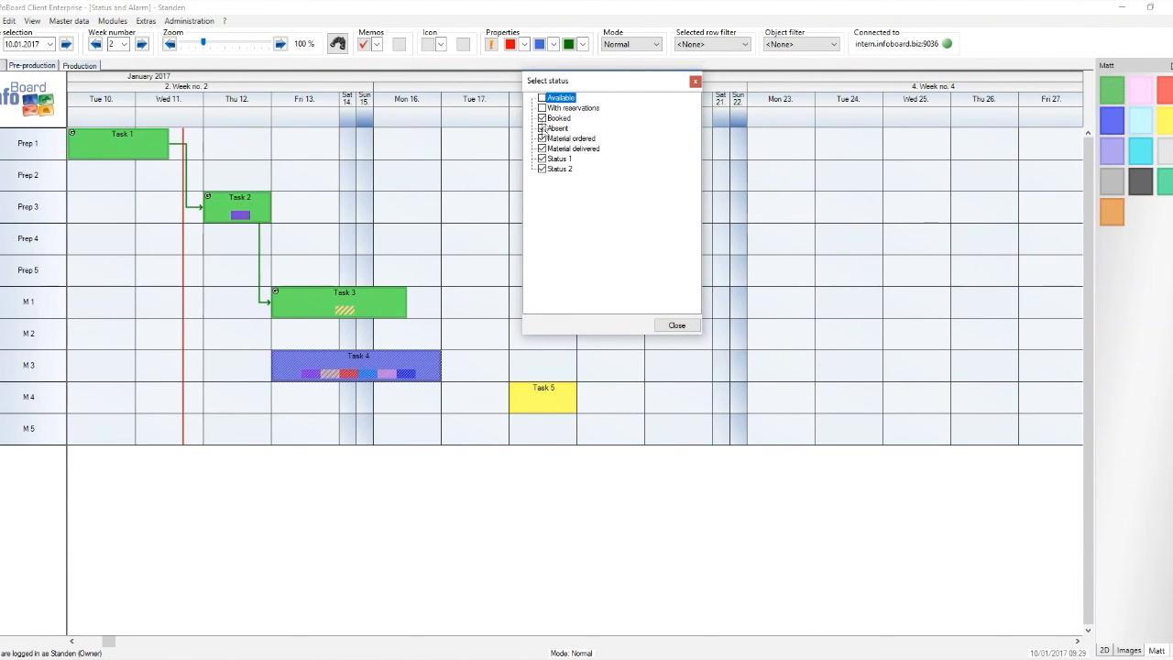
click(541, 148)
click(542, 159)
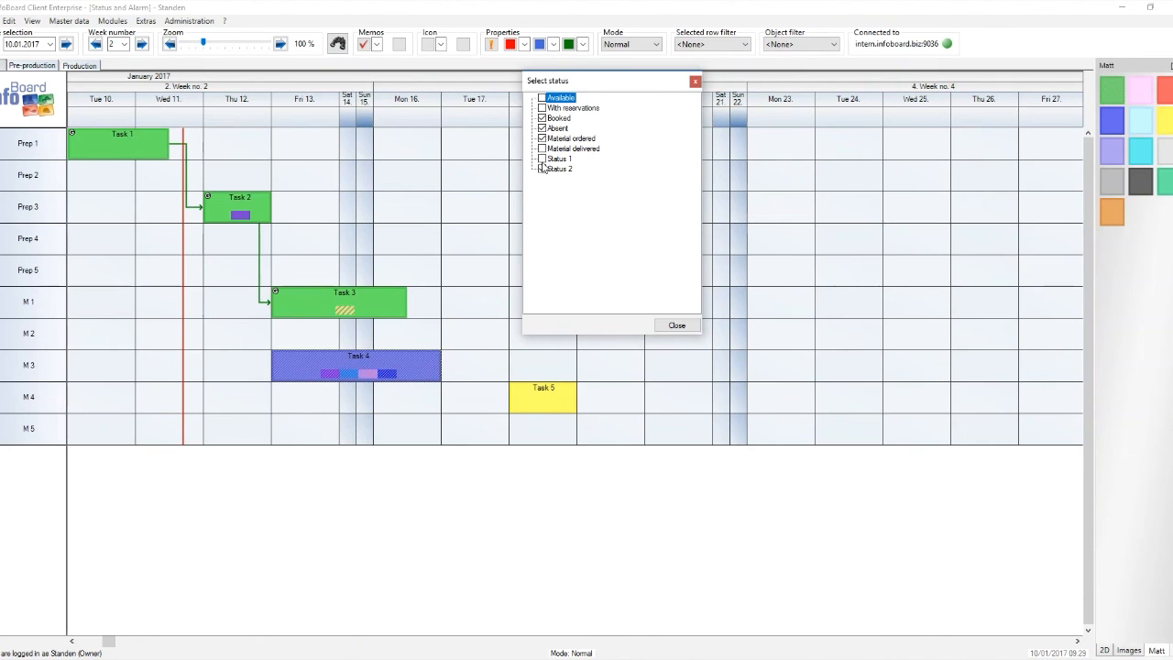
Assign Status 1 and Status 2 to Task 3 through the status selection window.
click(437, 280)
click(357, 307)
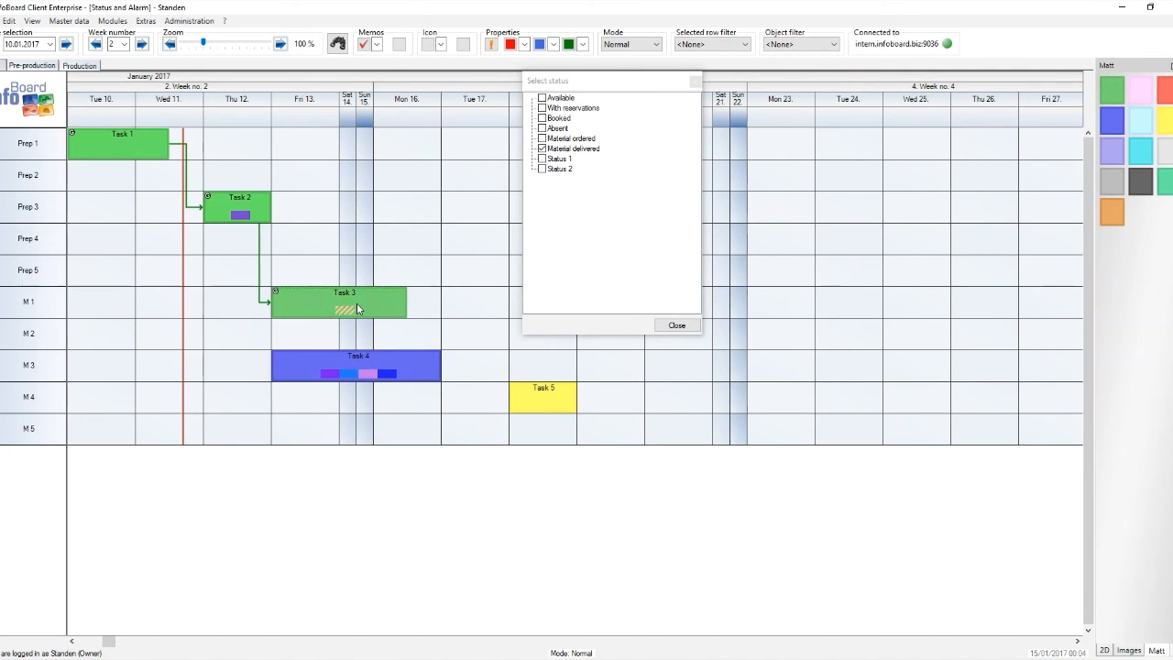
click(542, 160)
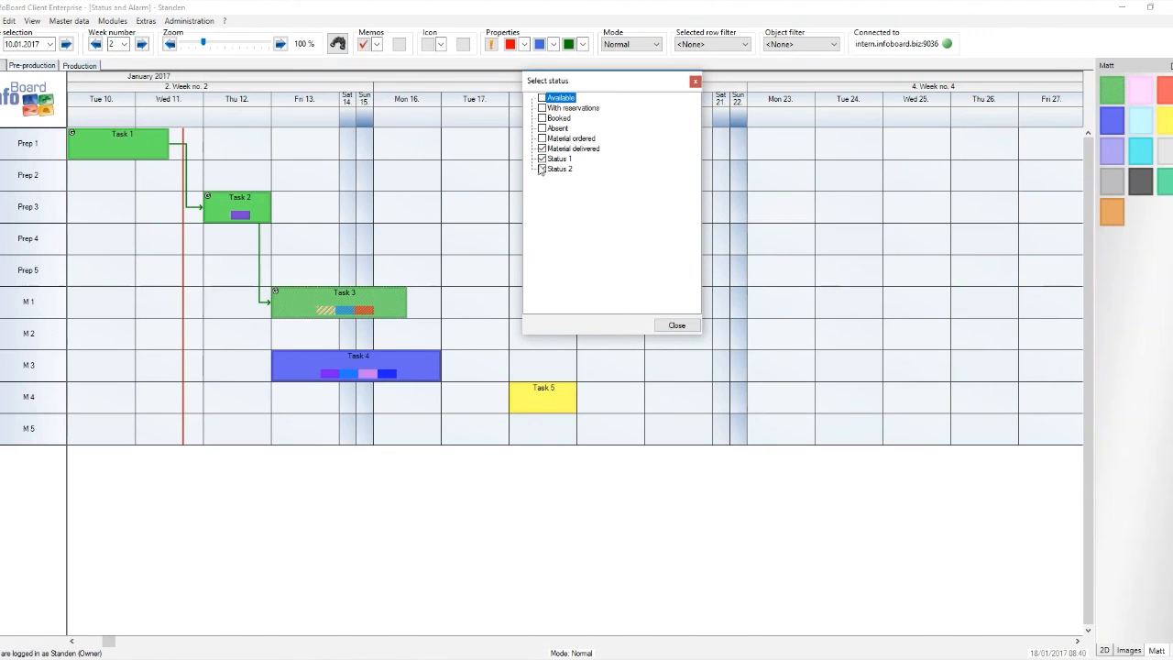
Assign Status 2 to Task 5 and close the status selection window.
click(565, 394)
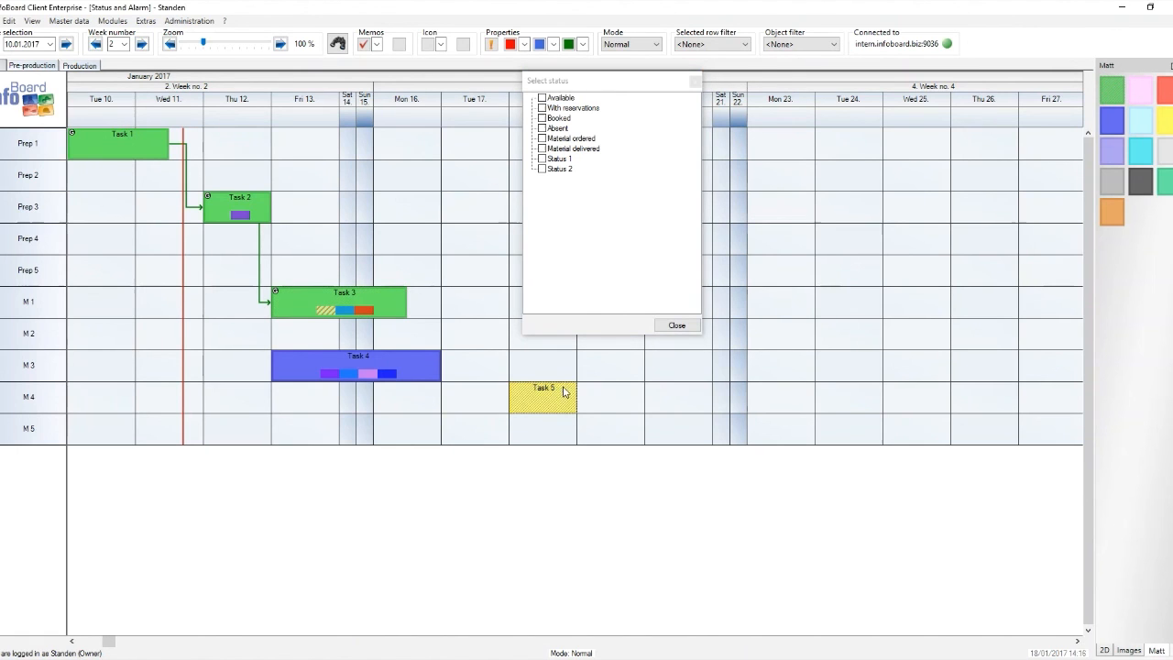
click(541, 170)
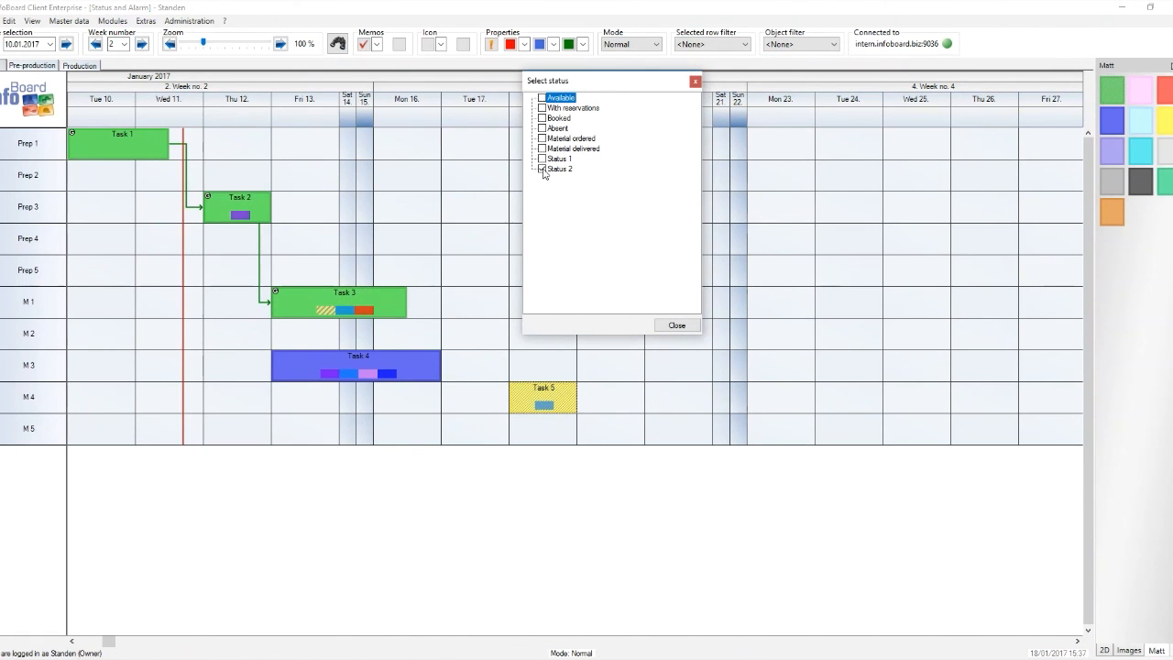
click(676, 325)
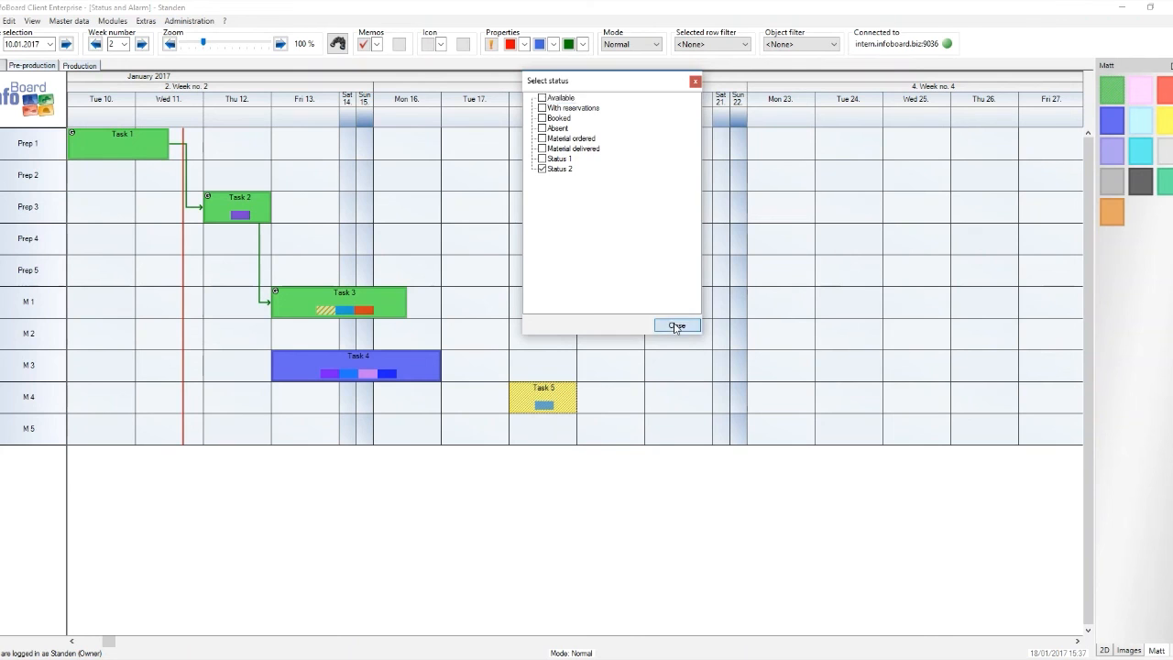